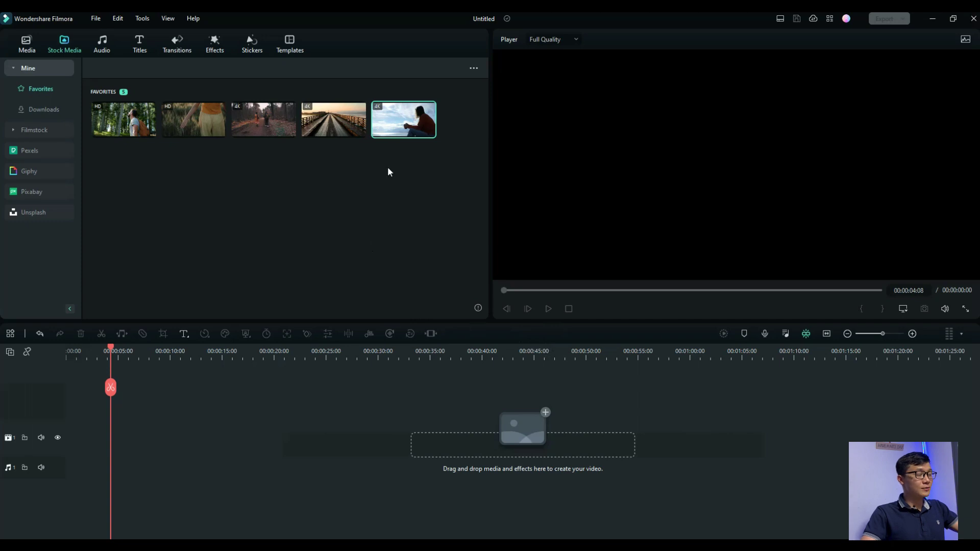
# Drag the woman-by-the-sea favourite clip onto the timeline's video track.
pyautogui.moveTo(389, 132); pyautogui.dragTo(73, 451)
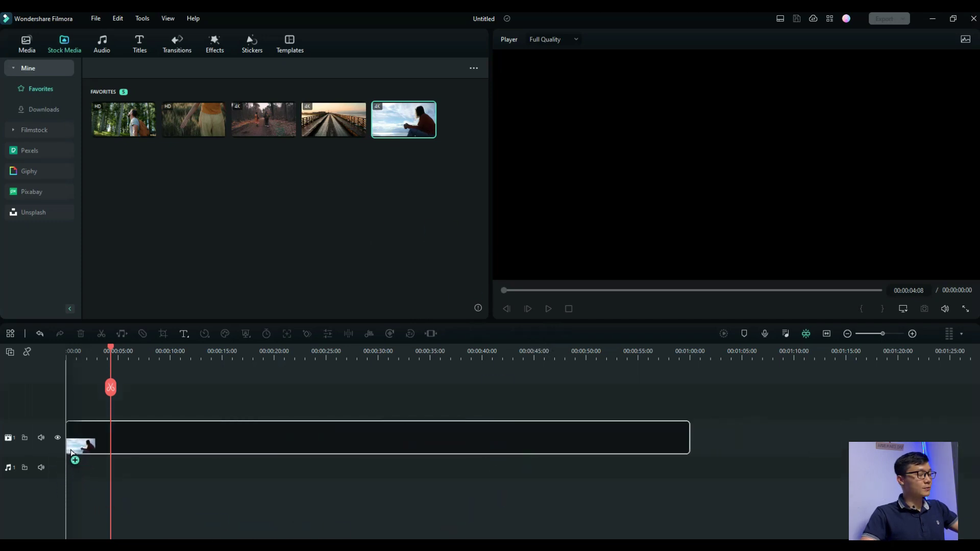
pyautogui.moveTo(72, 452); pyautogui.dragTo(73, 452)
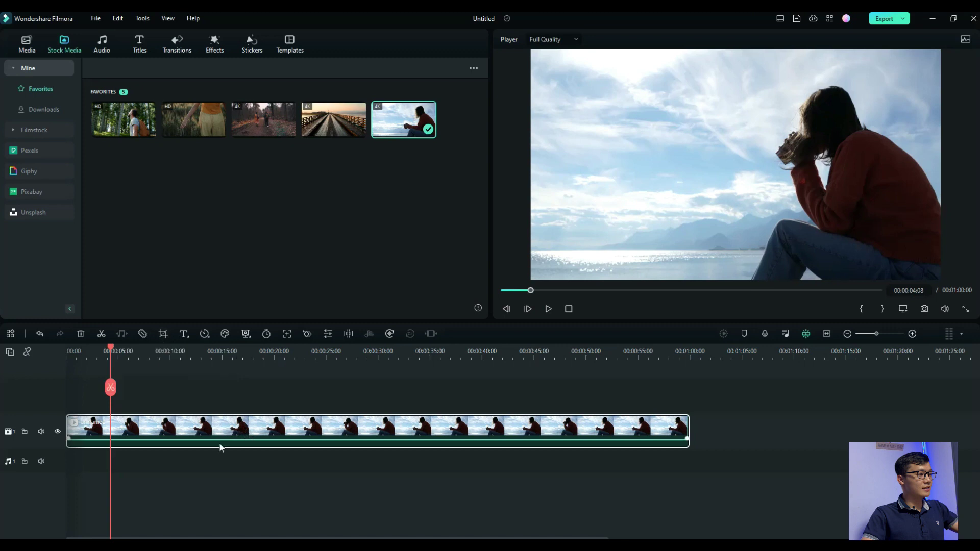
# Open Crop and Zoom on the seaside clip, keeping the 16:9 ratio at 3840 × 2160.
pyautogui.rightClick(219, 436)
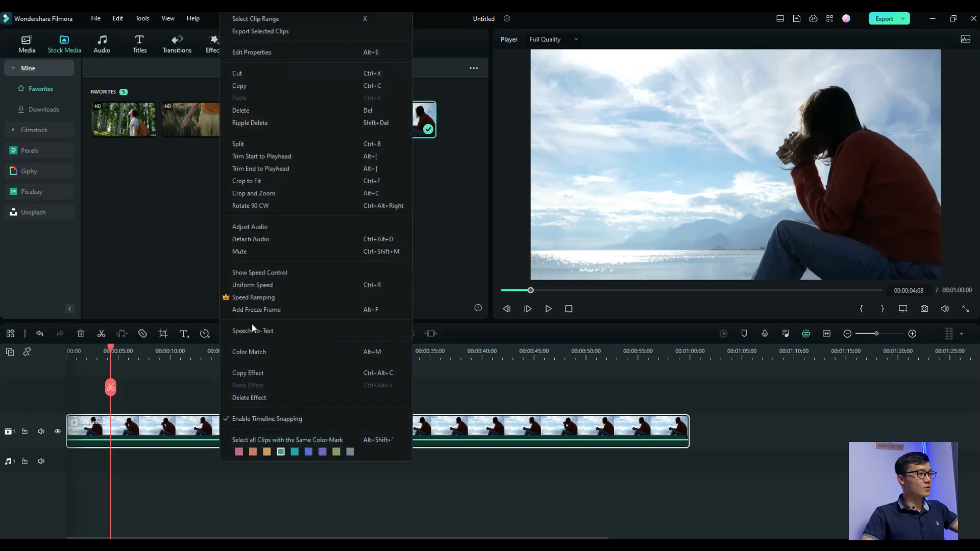
pyautogui.click(253, 193)
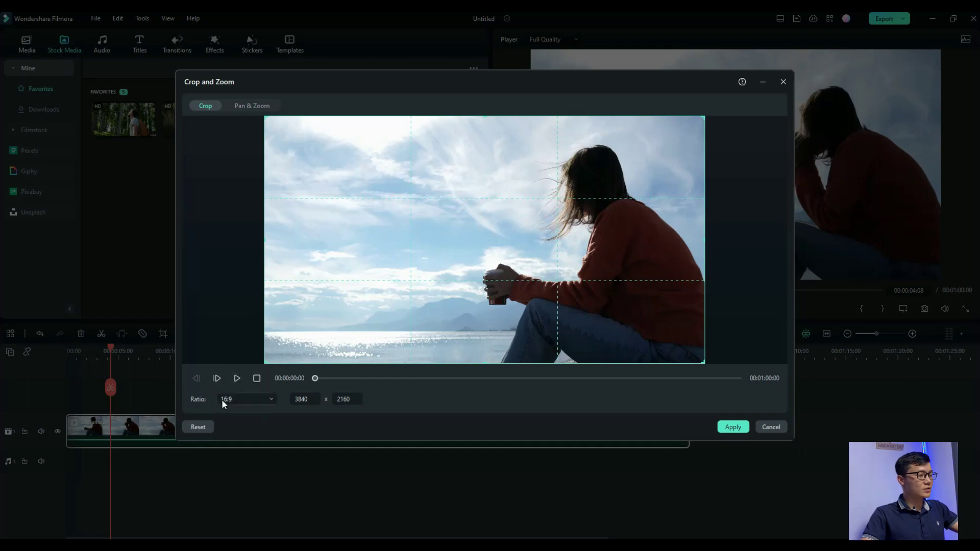
pyautogui.click(224, 399)
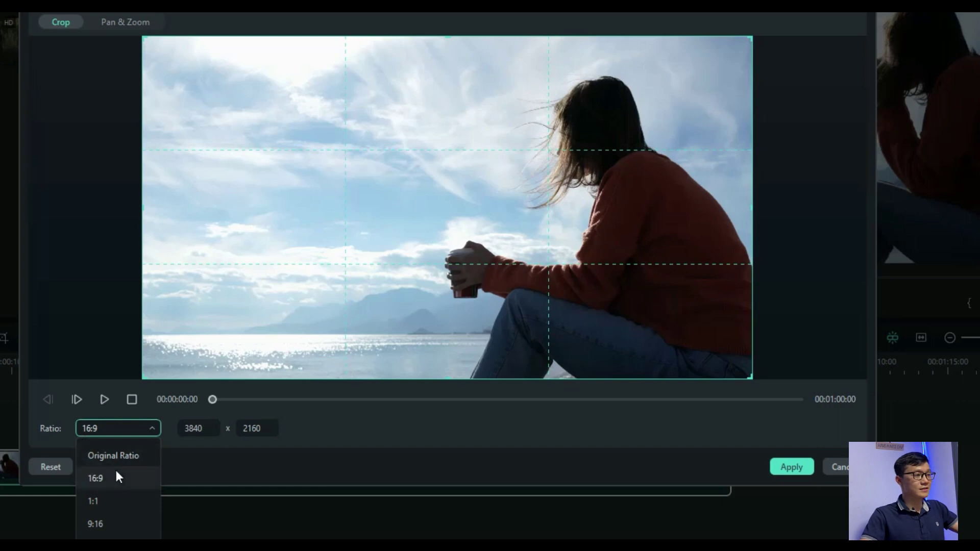
pyautogui.click(270, 460)
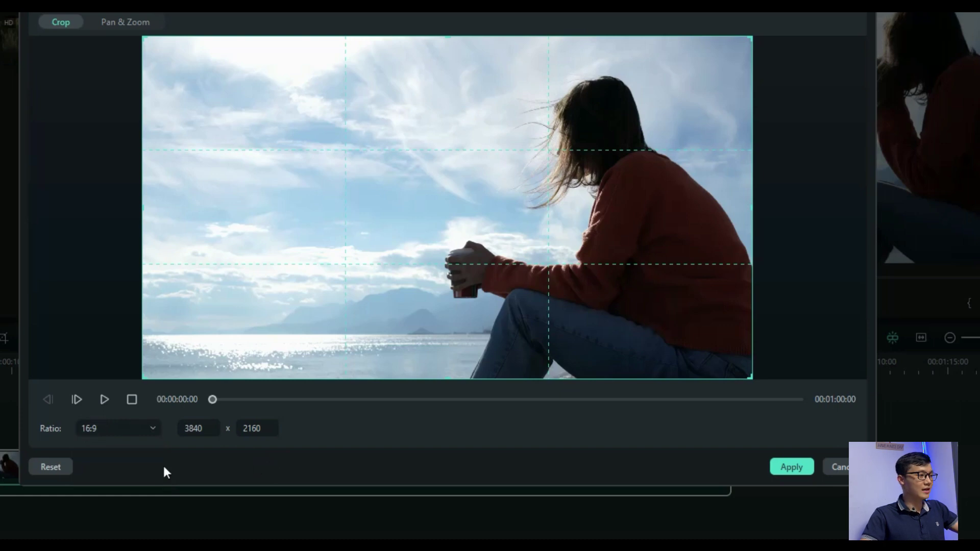
pyautogui.click(135, 427)
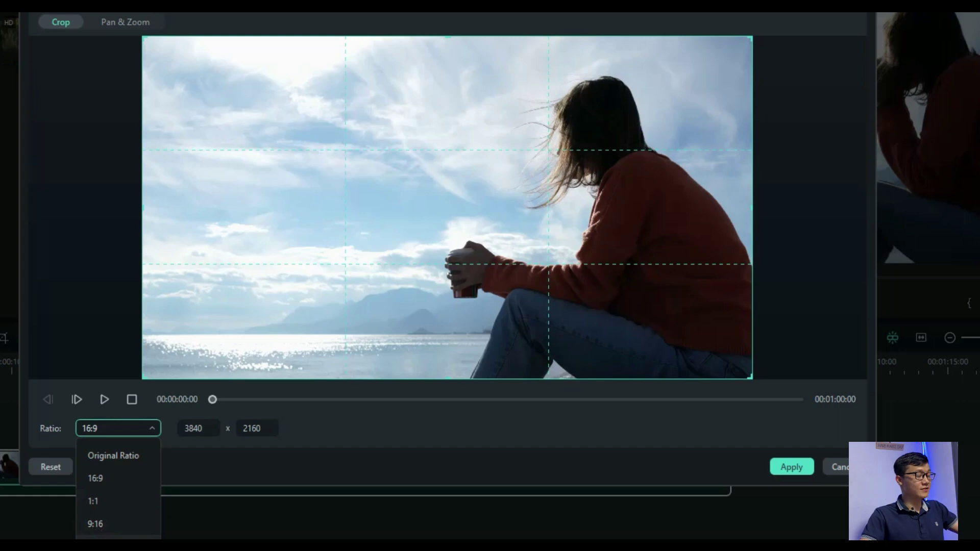
pyautogui.click(240, 453)
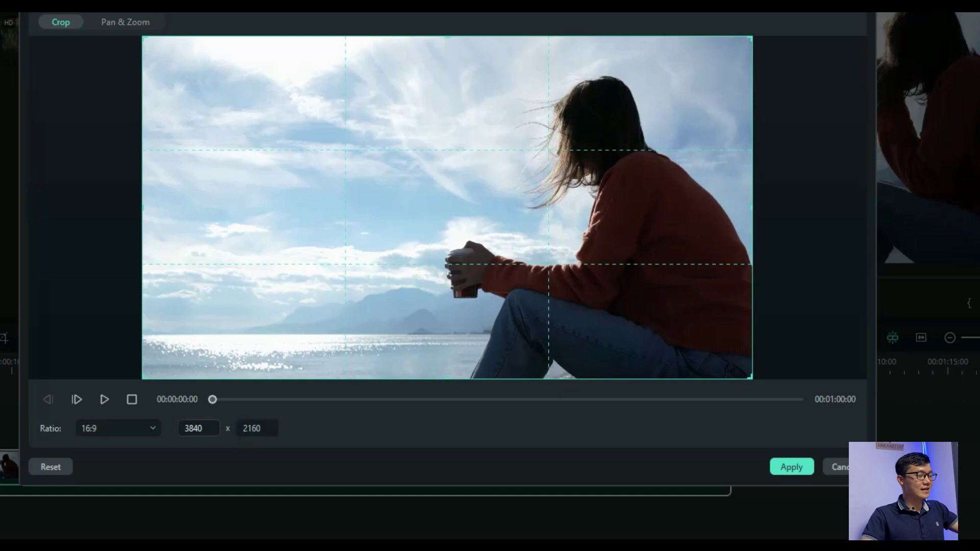
pyautogui.click(256, 428)
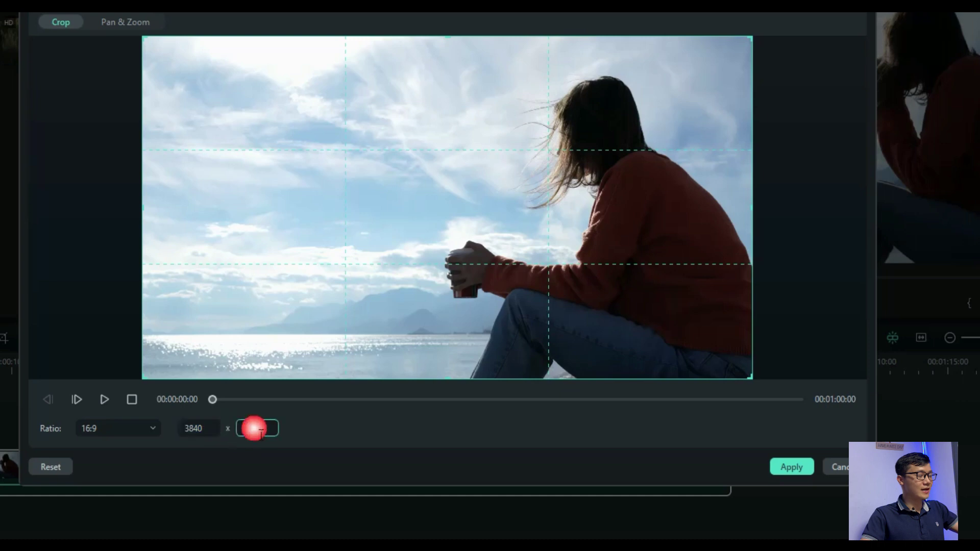
pyautogui.click(209, 430)
pyautogui.click(253, 429)
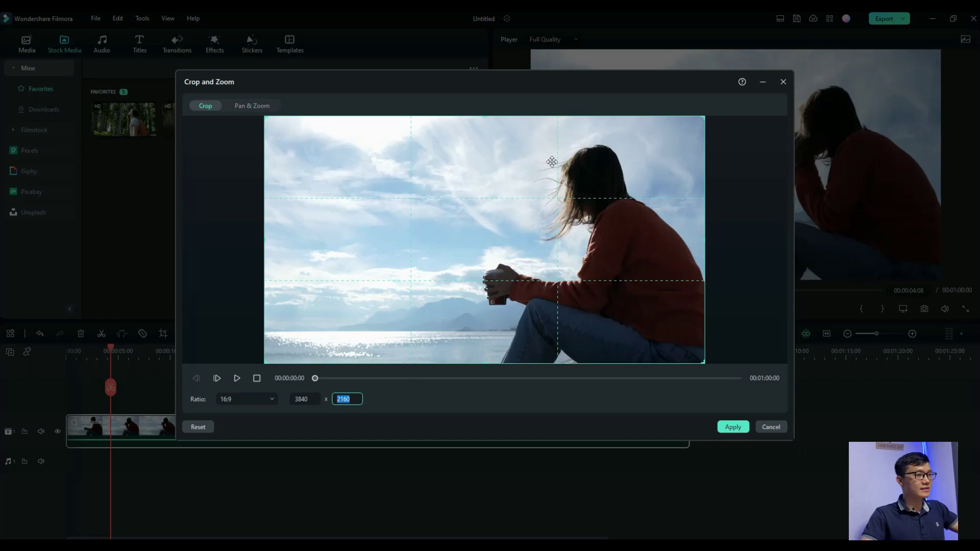
# Shrink the crop box to about 999 × 562 over the sky left of her head.
pyautogui.moveTo(705, 366); pyautogui.dragTo(419, 203)
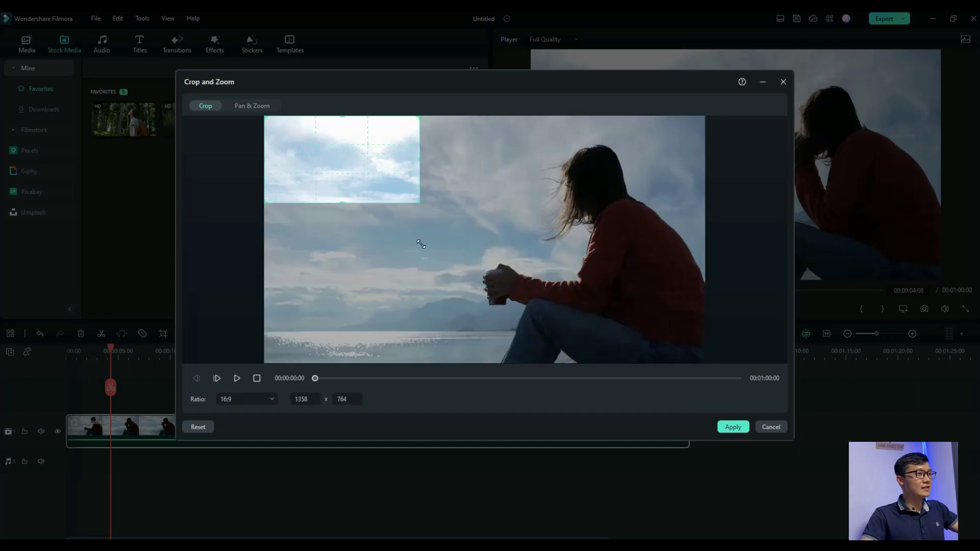
pyautogui.moveTo(330, 173); pyautogui.dragTo(430, 249)
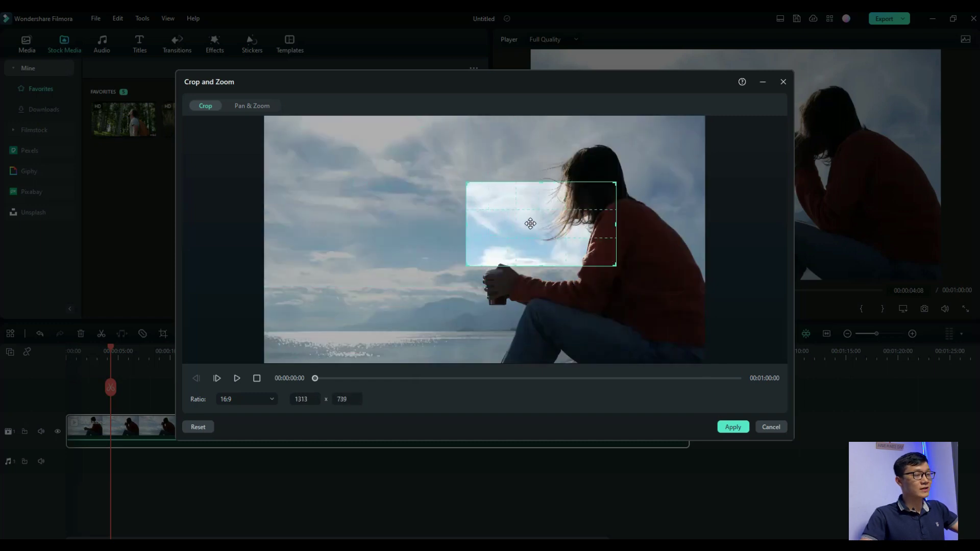
pyautogui.moveTo(400, 221)
pyautogui.mouseDown()
pyautogui.moveTo(559, 189)
pyautogui.moveTo(502, 299)
pyautogui.moveTo(527, 296)
pyautogui.mouseUp()
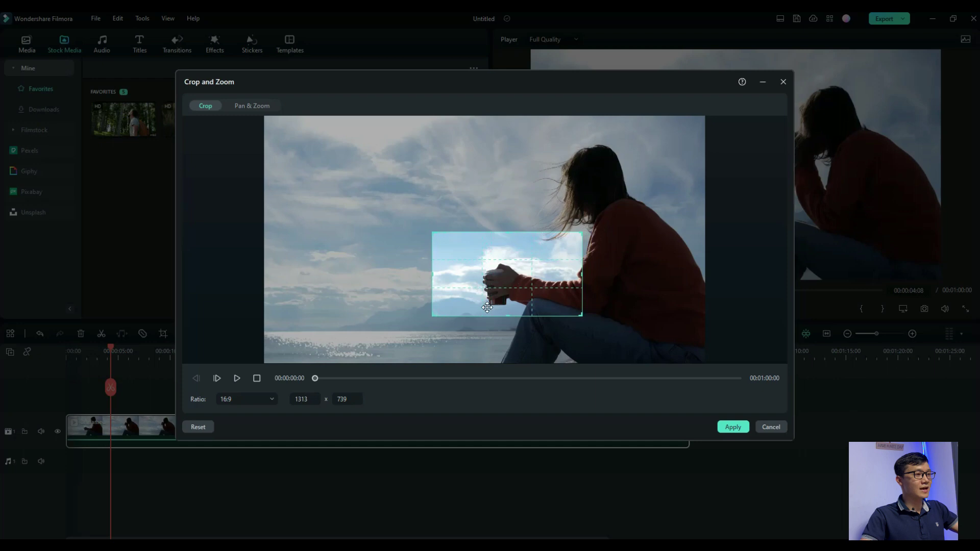
pyautogui.moveTo(503, 290); pyautogui.dragTo(609, 202)
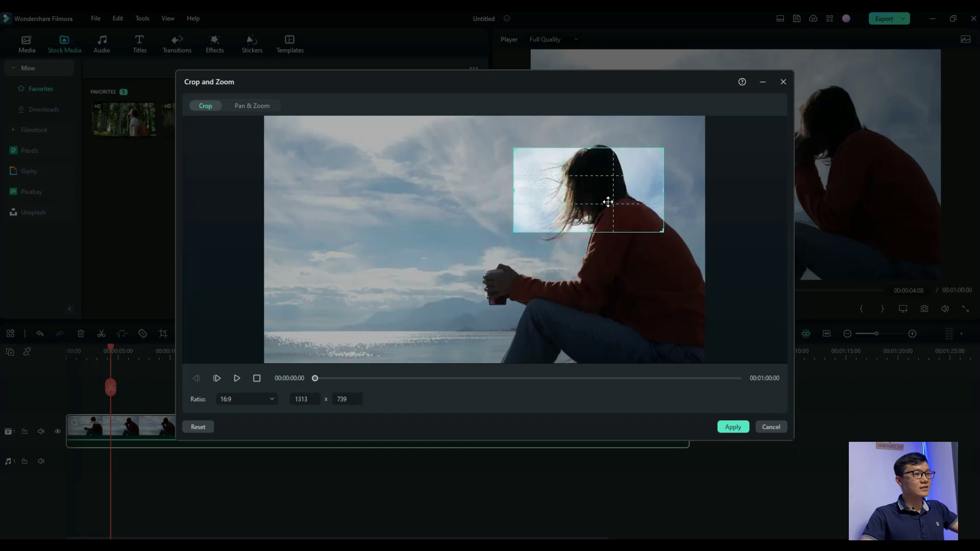
pyautogui.moveTo(663, 231); pyautogui.dragTo(397, 199)
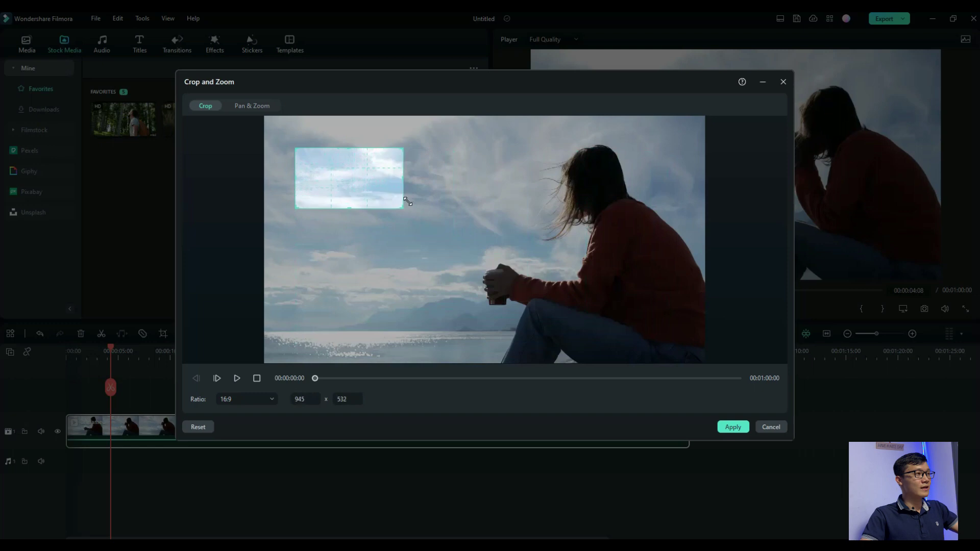
pyautogui.moveTo(407, 202); pyautogui.dragTo(414, 212)
pyautogui.moveTo(360, 183); pyautogui.dragTo(460, 200)
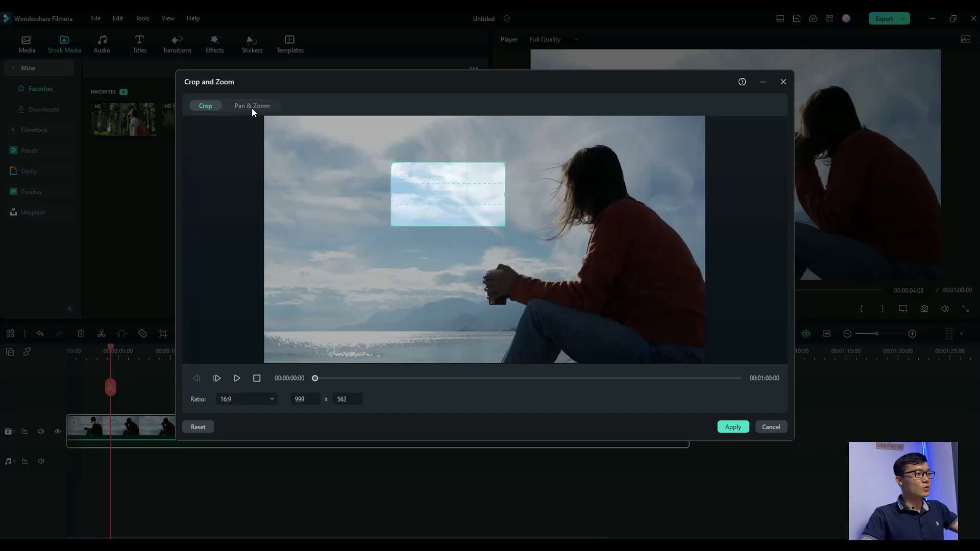
# Set a Pan & Zoom from a small left-sky Start frame to a larger End frame around the woman.
pyautogui.click(253, 107)
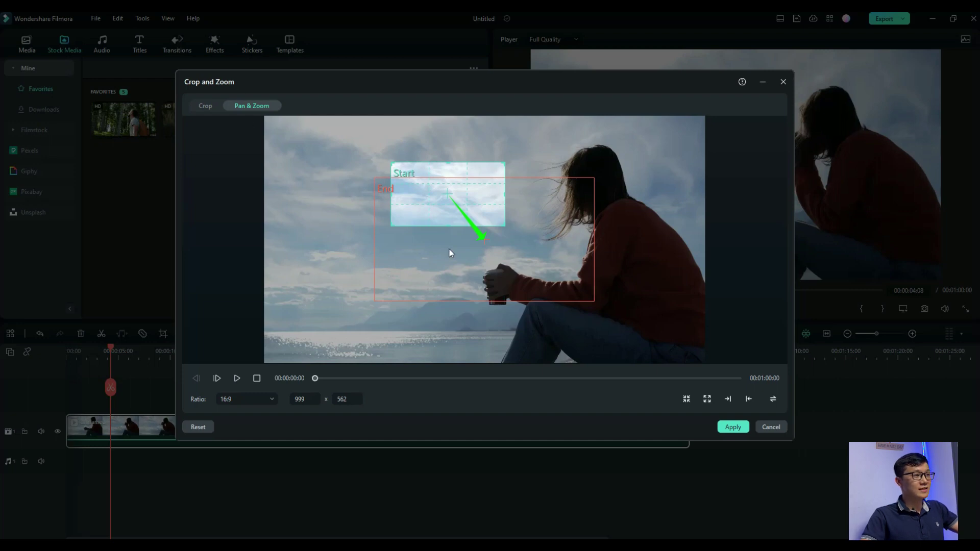
pyautogui.moveTo(450, 249)
pyautogui.mouseDown()
pyautogui.moveTo(311, 227)
pyautogui.moveTo(459, 275)
pyautogui.mouseUp()
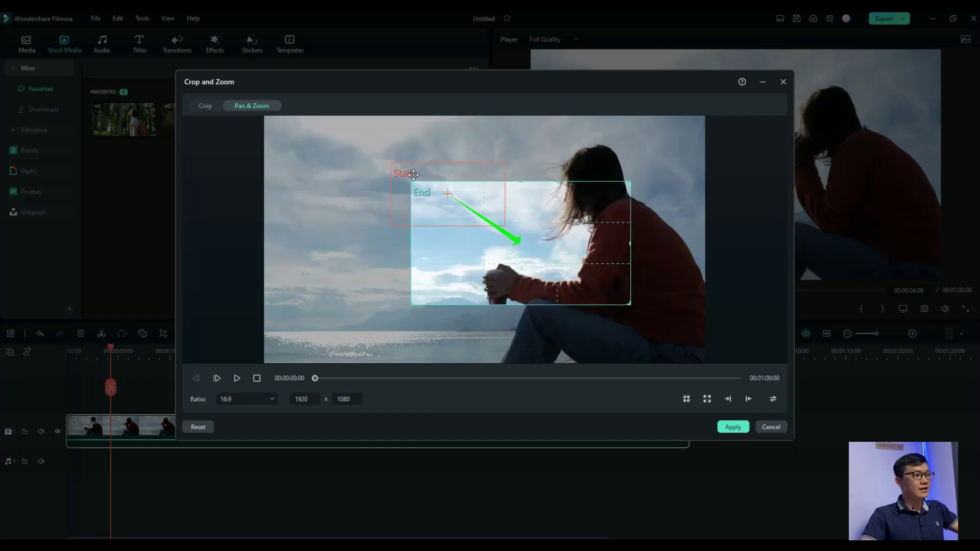
pyautogui.moveTo(508, 277); pyautogui.dragTo(468, 274)
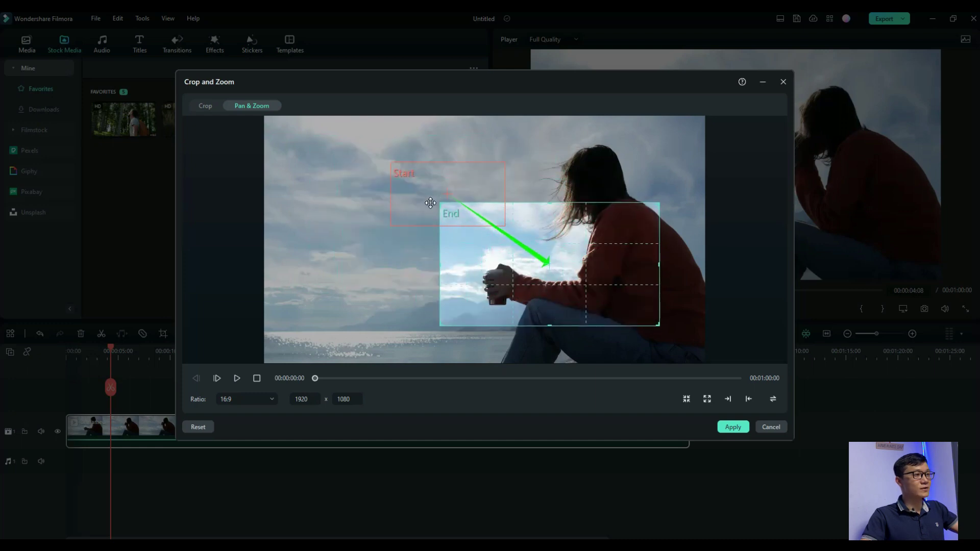
pyautogui.click(521, 296)
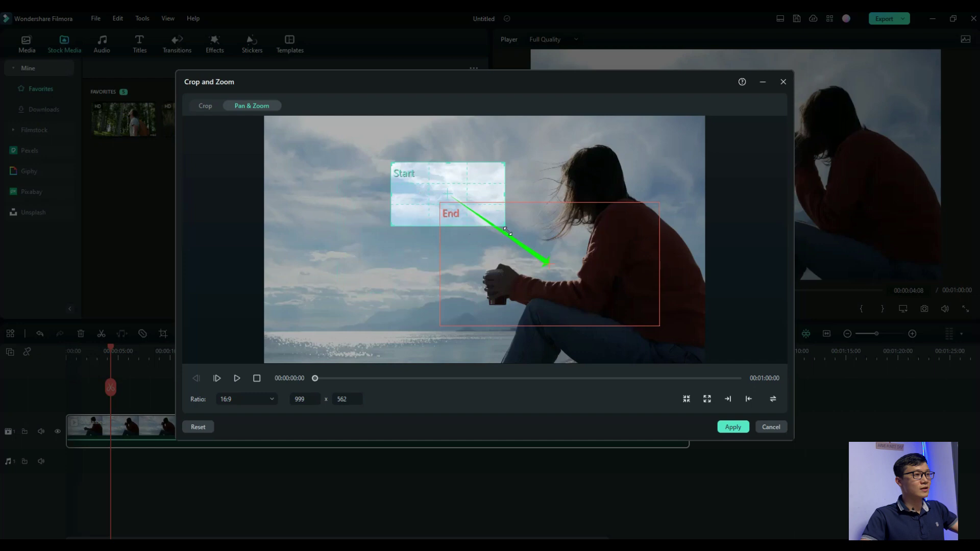
pyautogui.click(448, 197)
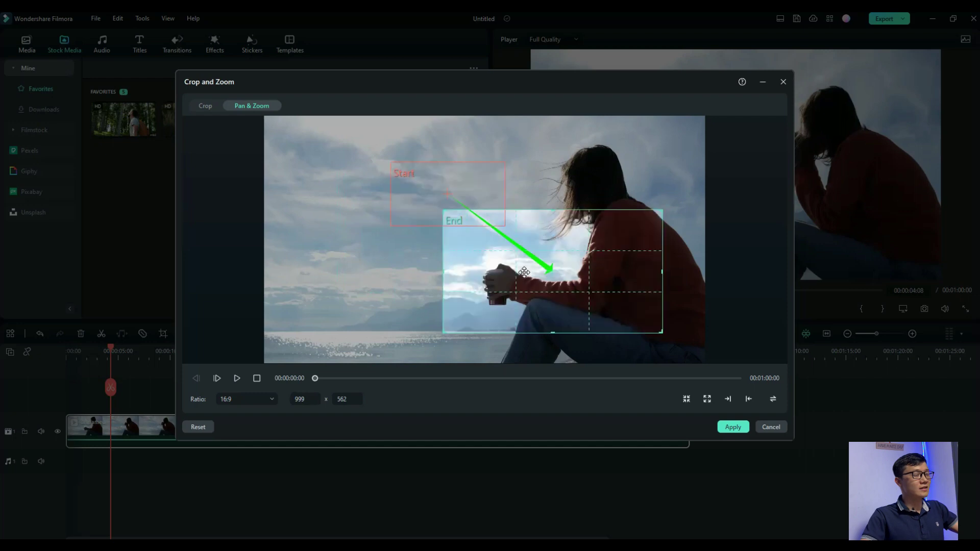
pyautogui.moveTo(481, 229)
pyautogui.mouseDown()
pyautogui.moveTo(460, 193)
pyautogui.moveTo(475, 184)
pyautogui.mouseUp()
pyautogui.moveTo(406, 184); pyautogui.dragTo(263, 225)
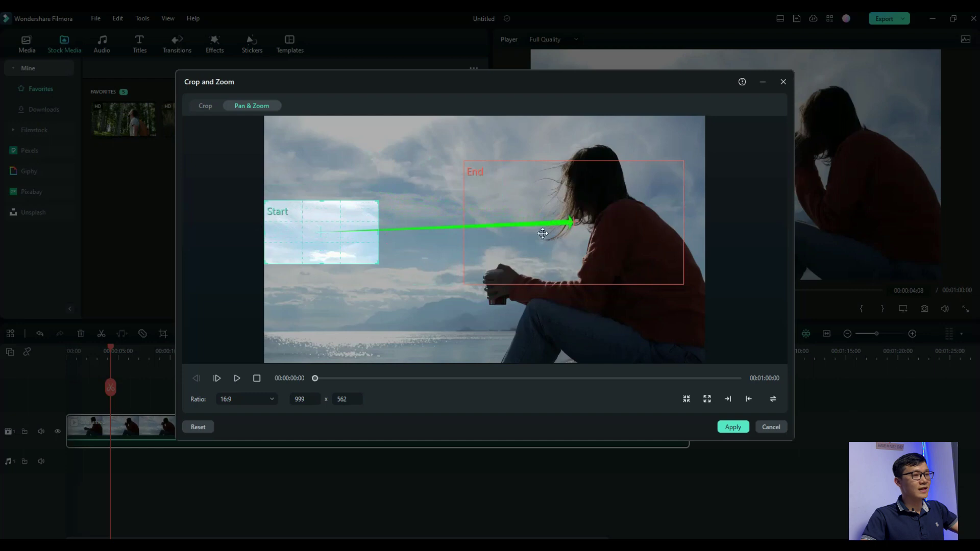
pyautogui.moveTo(368, 243); pyautogui.dragTo(417, 249)
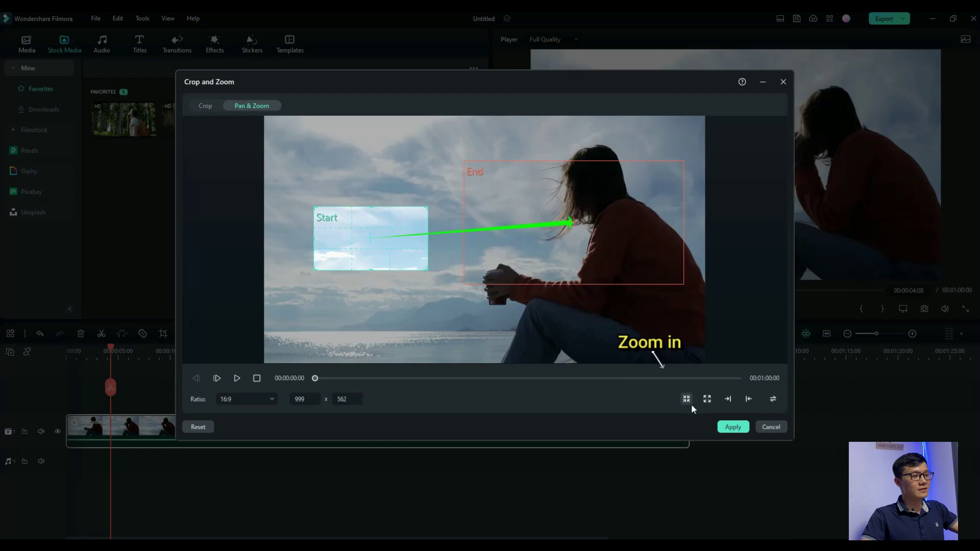
# Try the Pan & Zoom presets, settling on zoom-in from the full frame.
pyautogui.click(686, 398)
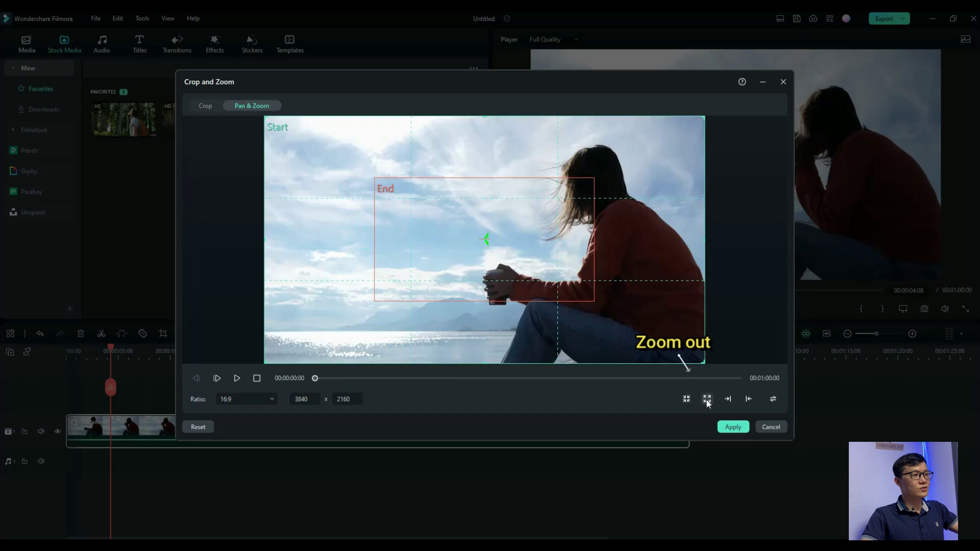
pyautogui.click(708, 399)
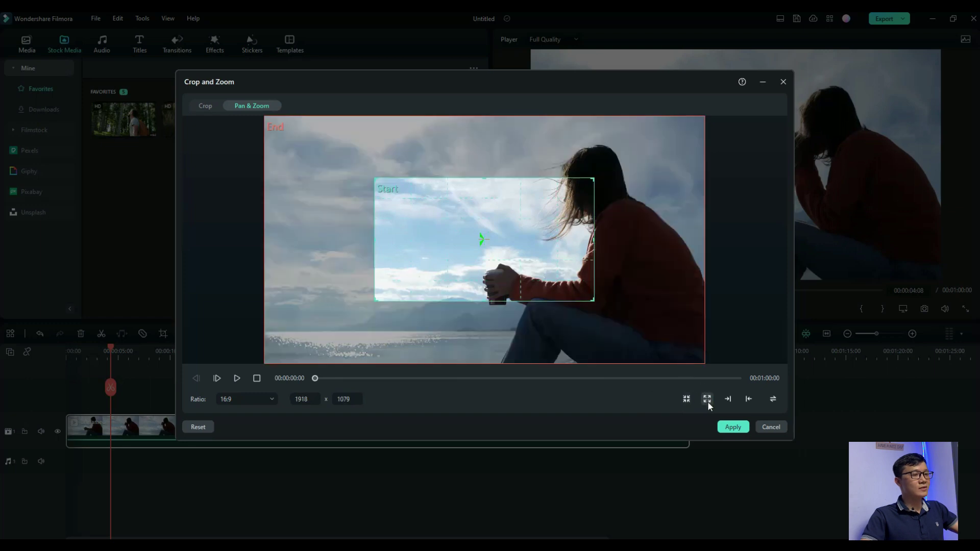
pyautogui.click(728, 399)
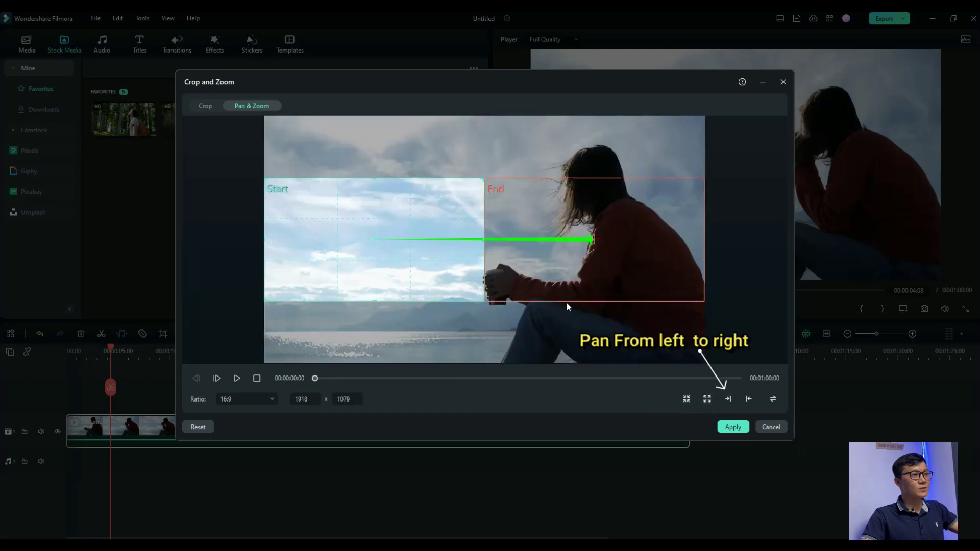
pyautogui.click(750, 399)
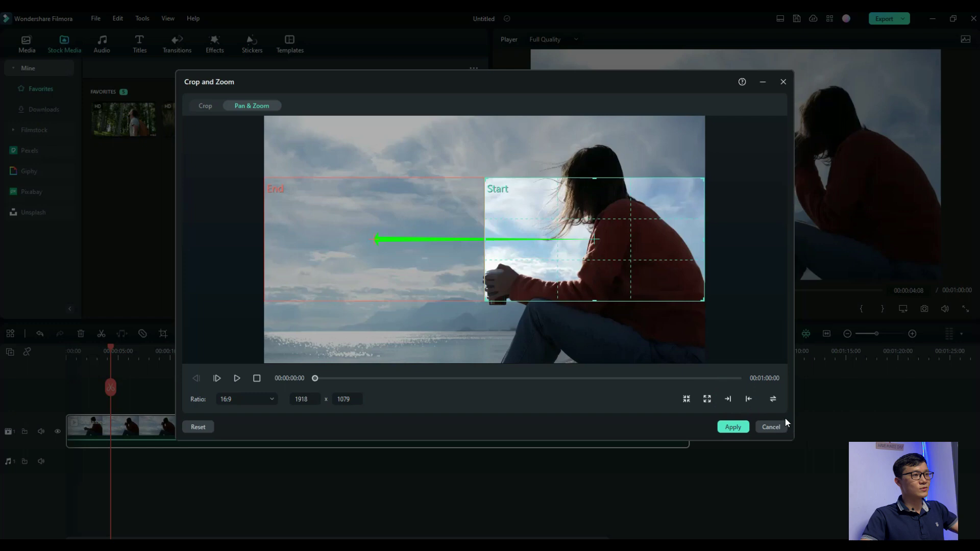
pyautogui.click(772, 399)
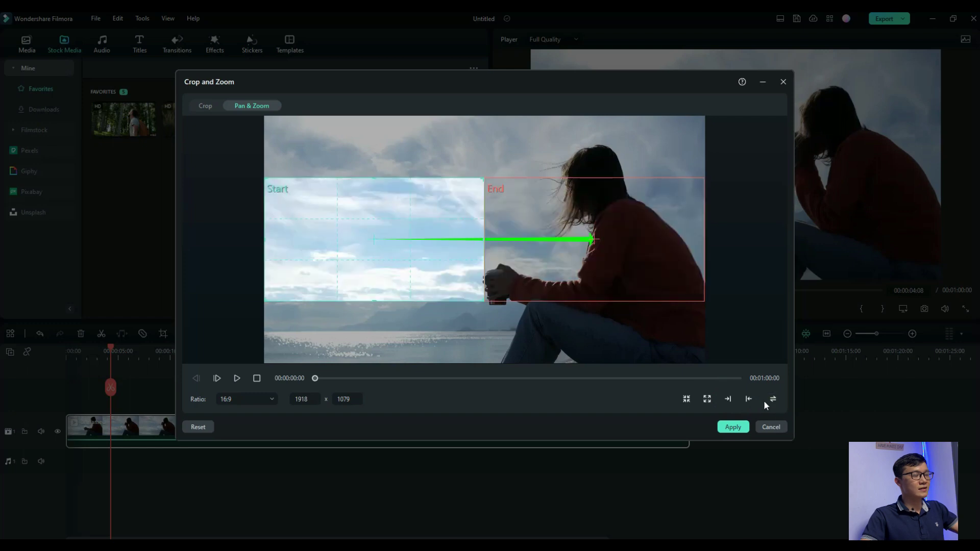
pyautogui.click(686, 398)
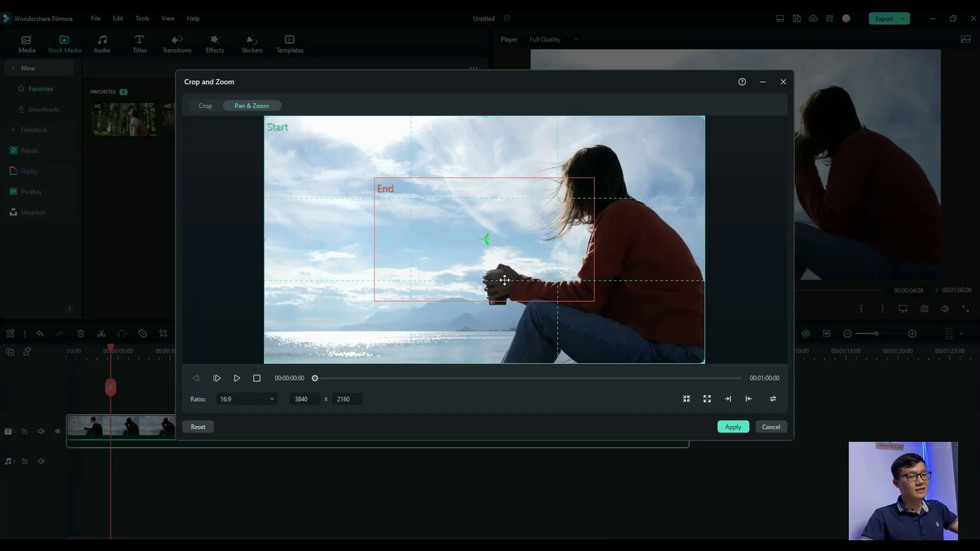
# Cancel the crop window and split the clip near 3 and 5 seconds.
pyautogui.click(772, 427)
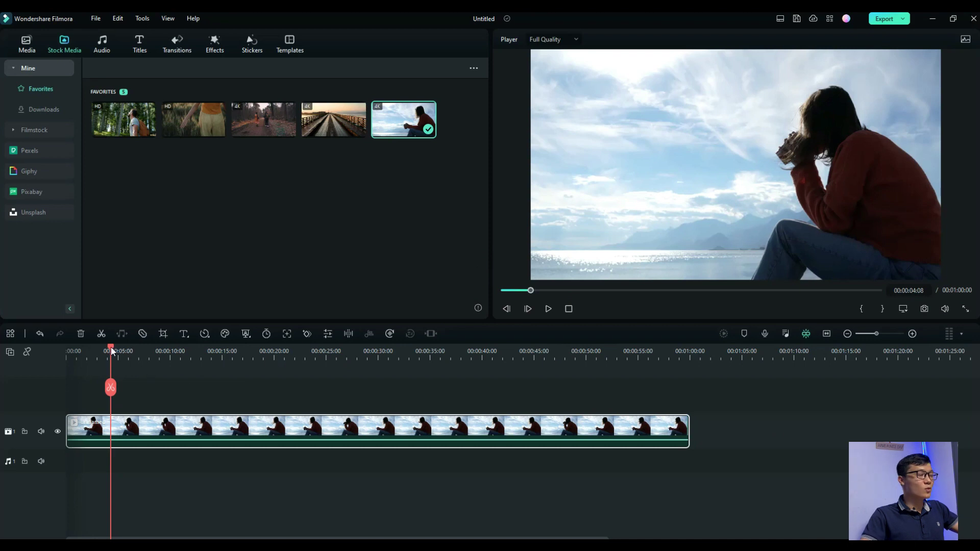
pyautogui.moveTo(111, 352)
pyautogui.mouseDown()
pyautogui.moveTo(264, 390)
pyautogui.moveTo(309, 388)
pyautogui.mouseUp()
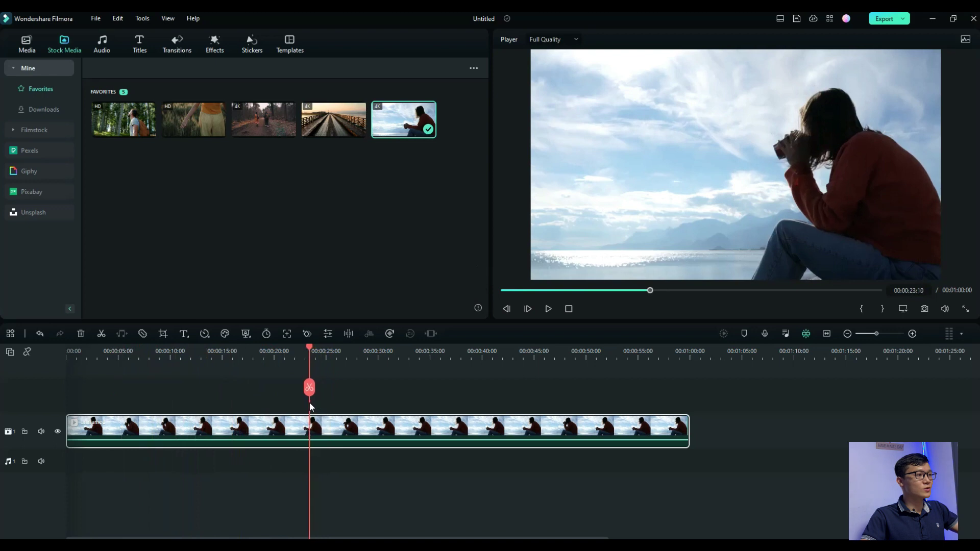
pyautogui.moveTo(310, 351); pyautogui.dragTo(96, 351)
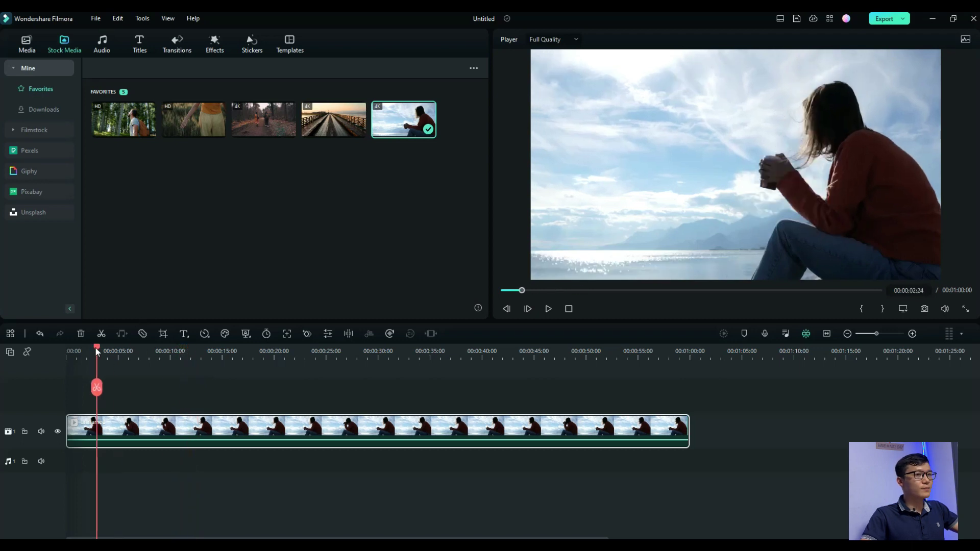
pyautogui.moveTo(96, 351); pyautogui.dragTo(105, 351)
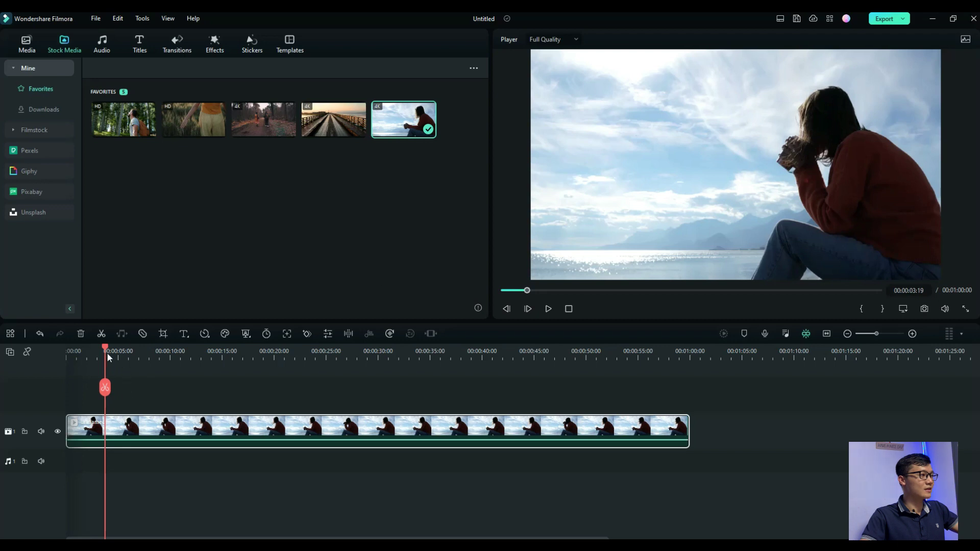
pyautogui.moveTo(106, 351); pyautogui.dragTo(120, 350)
pyautogui.click(99, 388)
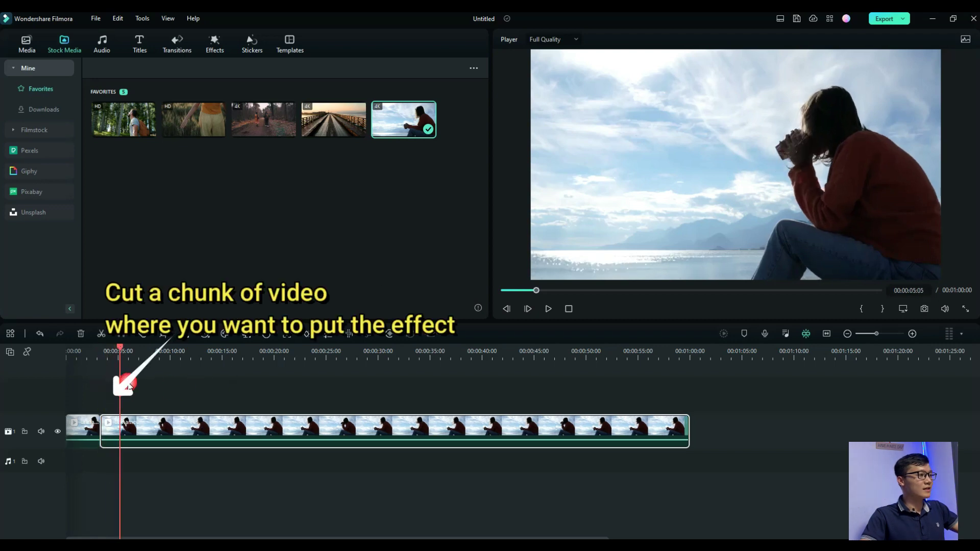
pyautogui.click(109, 429)
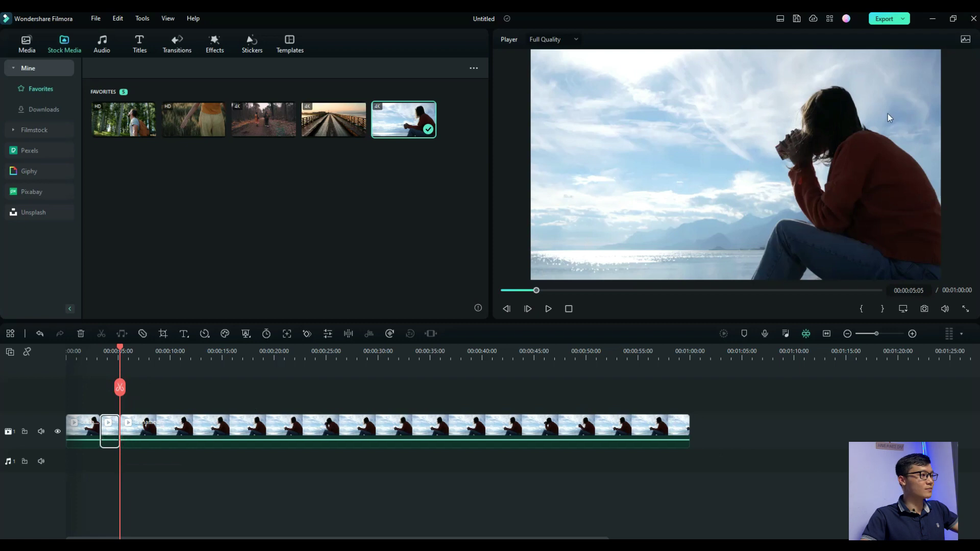
# Open Crop and Zoom on the short split chunk.
pyautogui.rightClick(110, 433)
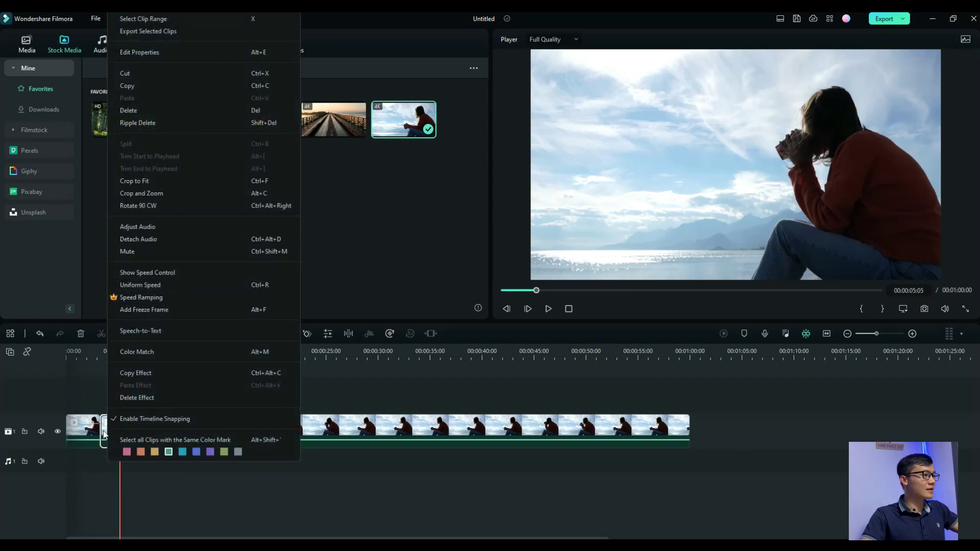
pyautogui.click(105, 432)
pyautogui.rightClick(105, 431)
pyautogui.click(139, 194)
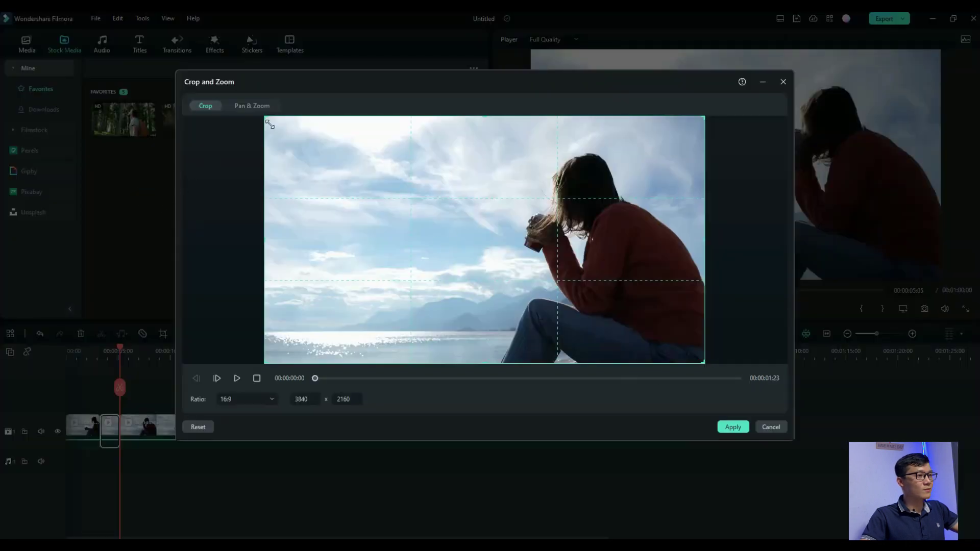
# Frame a 2339 × 1316 crop around the woman, preview it, and apply it.
pyautogui.moveTo(266, 122); pyautogui.dragTo(460, 234)
pyautogui.moveTo(576, 303); pyautogui.dragTo(565, 221)
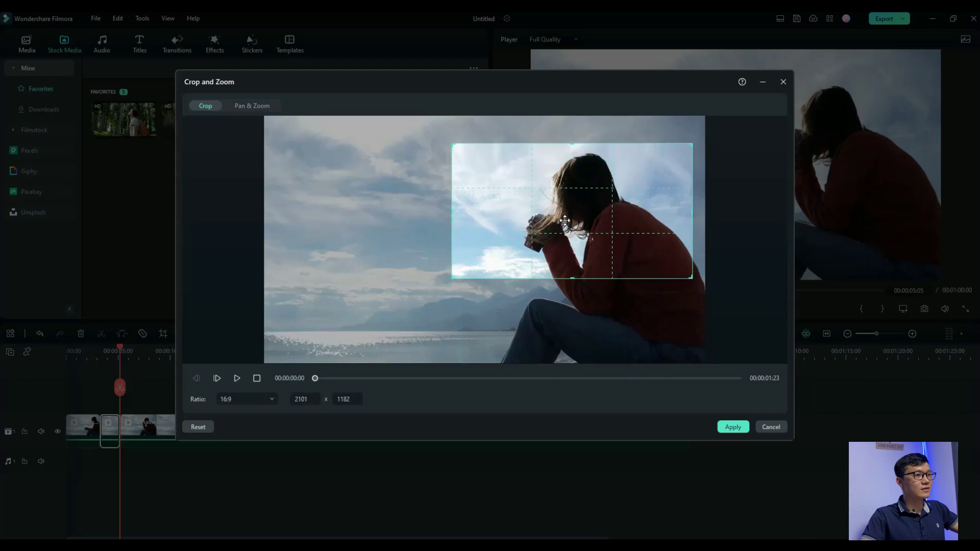
pyautogui.moveTo(694, 282); pyautogui.dragTo(670, 296)
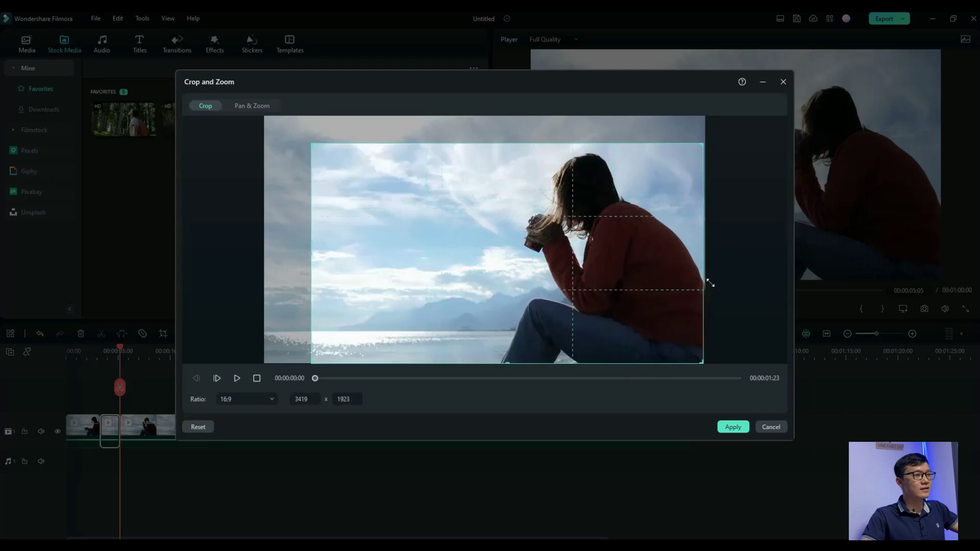
pyautogui.moveTo(605, 235)
pyautogui.mouseDown()
pyautogui.moveTo(580, 235)
pyautogui.moveTo(616, 227)
pyautogui.moveTo(616, 239)
pyautogui.mouseUp()
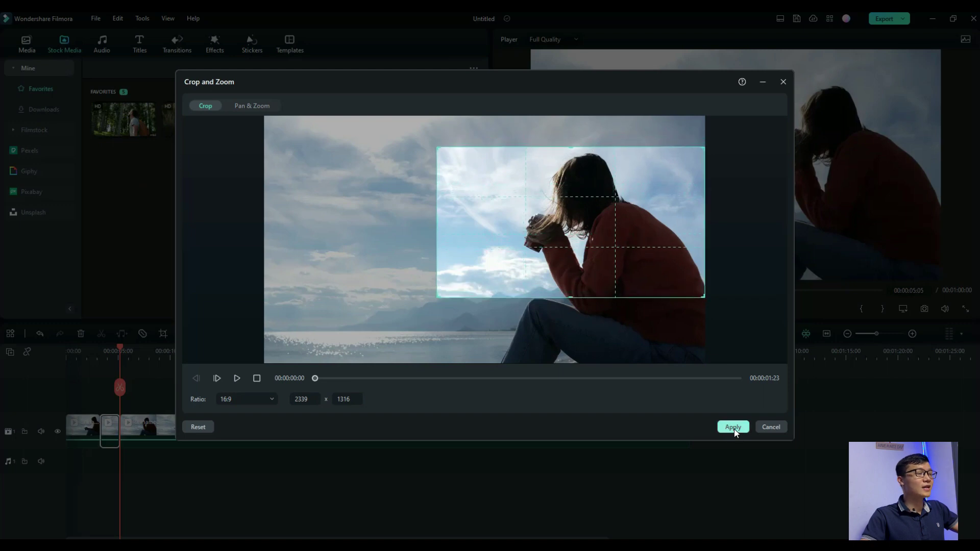
pyautogui.click(236, 379)
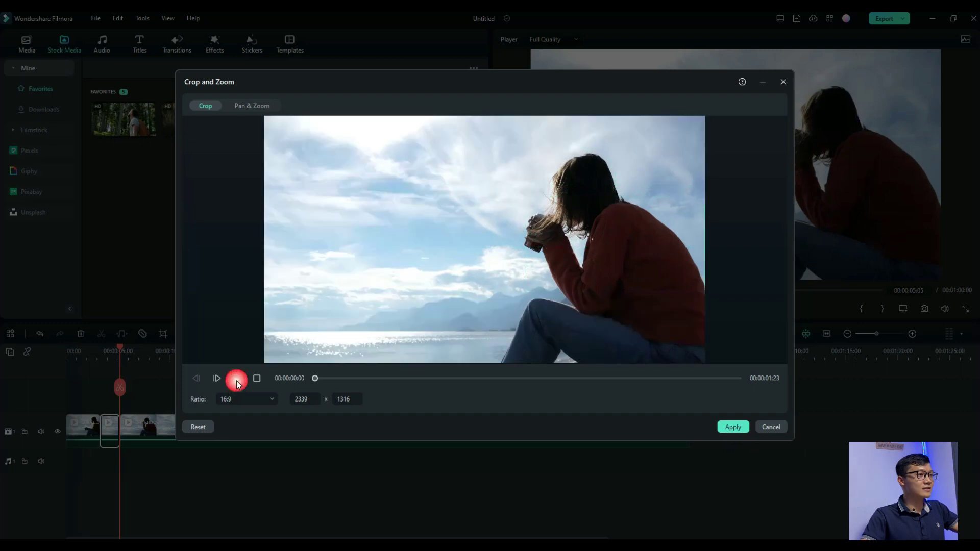
pyautogui.click(237, 380)
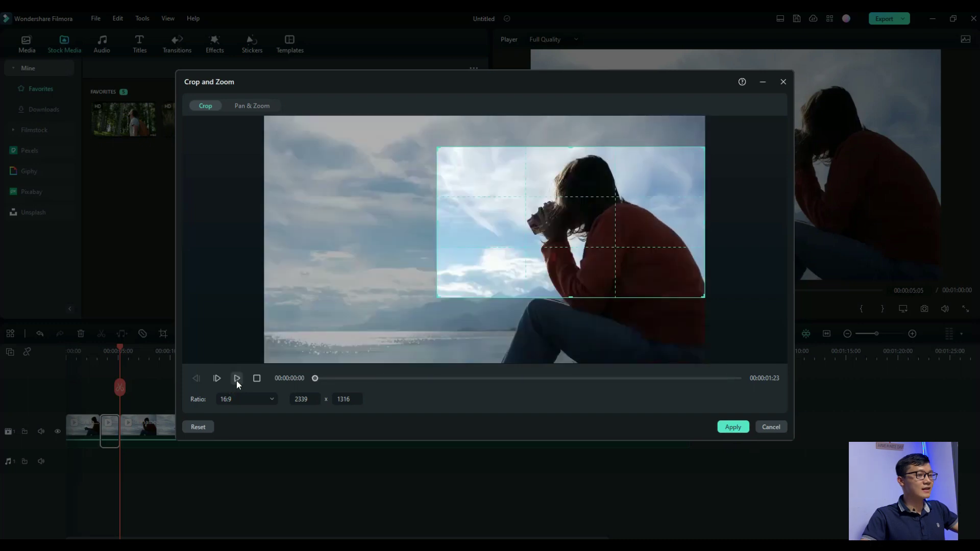
pyautogui.click(733, 426)
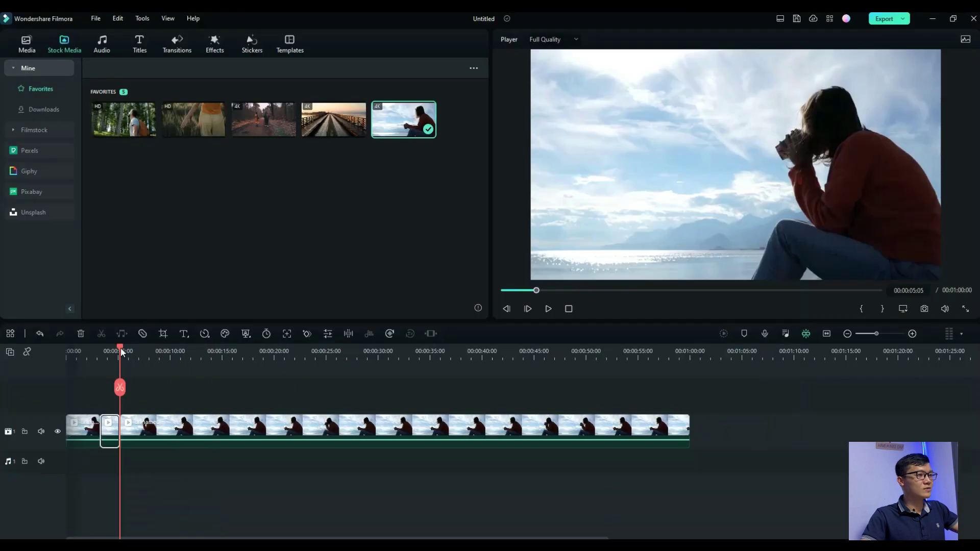
# Play the video from the start to review the zoomed chunk.
pyautogui.press('Home')
pyautogui.click(549, 309)
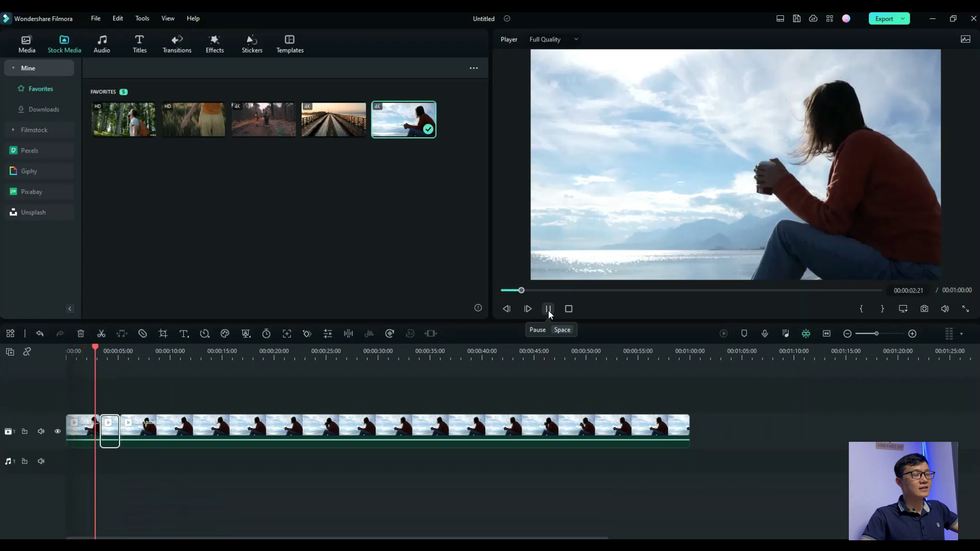
pyautogui.click(549, 309)
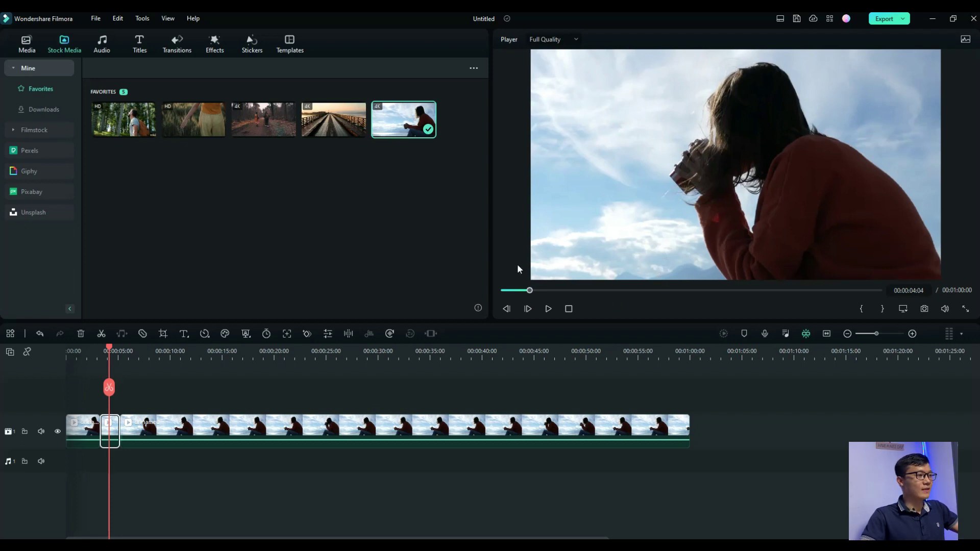
pyautogui.click(547, 309)
pyautogui.click(548, 309)
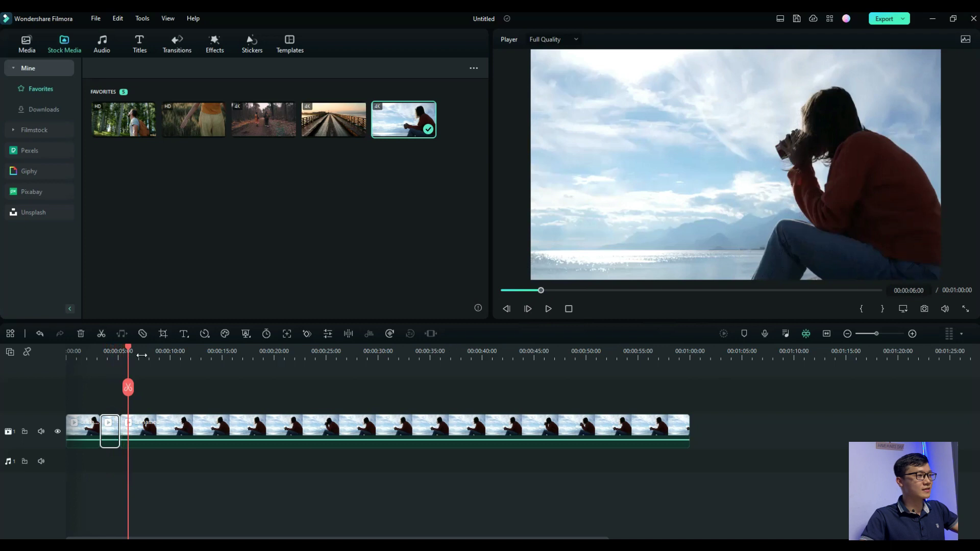
# Split the clip at about 16 seconds and again at about 11 seconds.
pyautogui.moveTo(128, 351)
pyautogui.mouseDown()
pyautogui.moveTo(232, 359)
pyautogui.moveTo(182, 361)
pyautogui.moveTo(240, 374)
pyautogui.mouseUp()
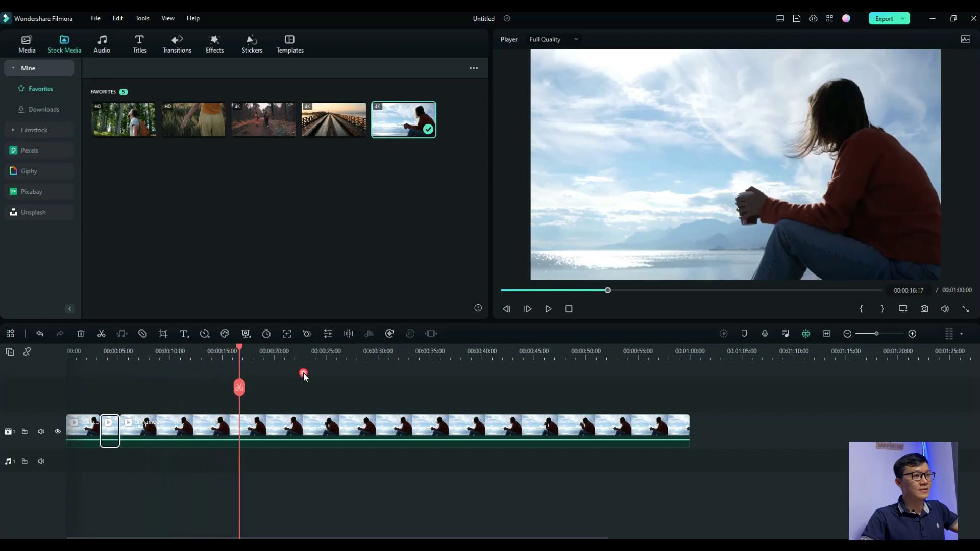
pyautogui.click(240, 389)
pyautogui.moveTo(239, 346); pyautogui.dragTo(188, 352)
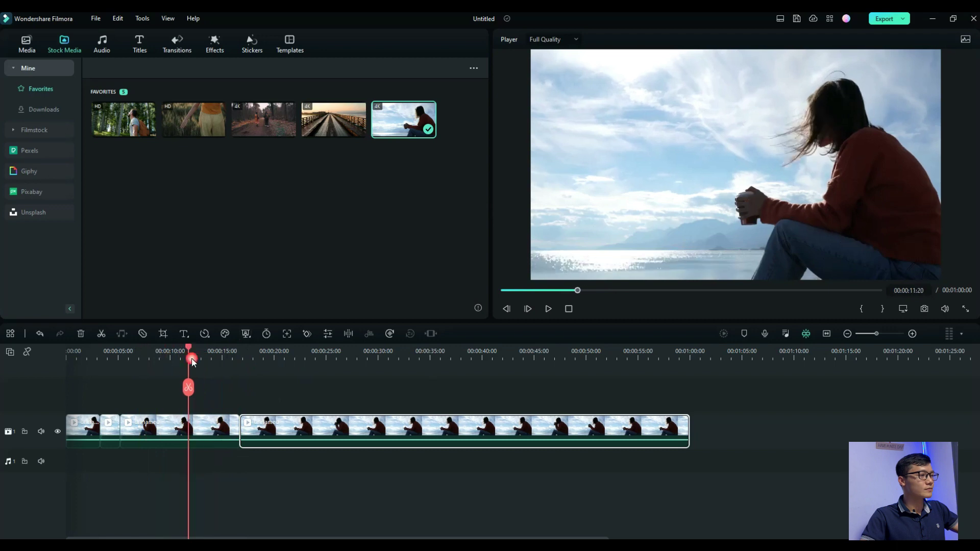
pyautogui.click(189, 388)
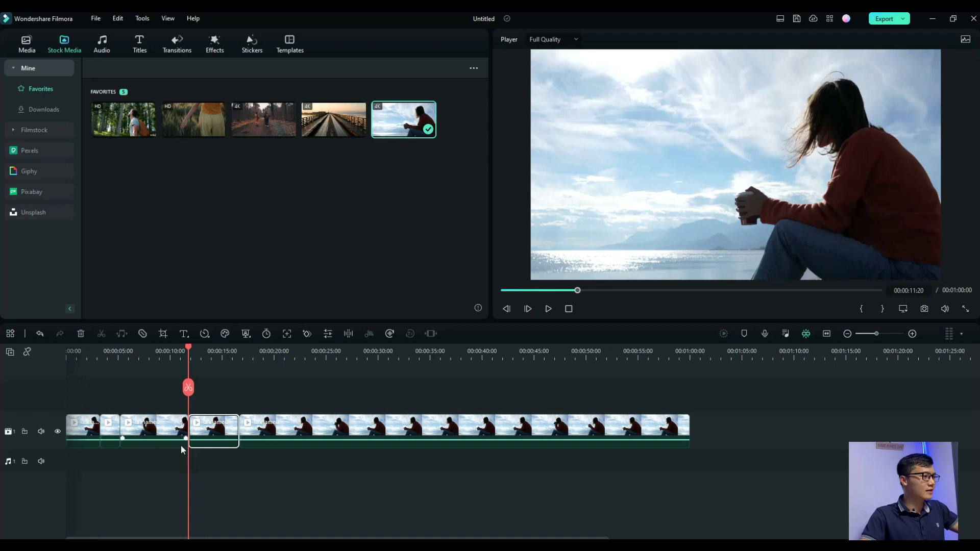
# On the 11–16 s chunk, set a reversed, slightly slanted pan preset in Pan & Zoom.
pyautogui.rightClick(209, 437)
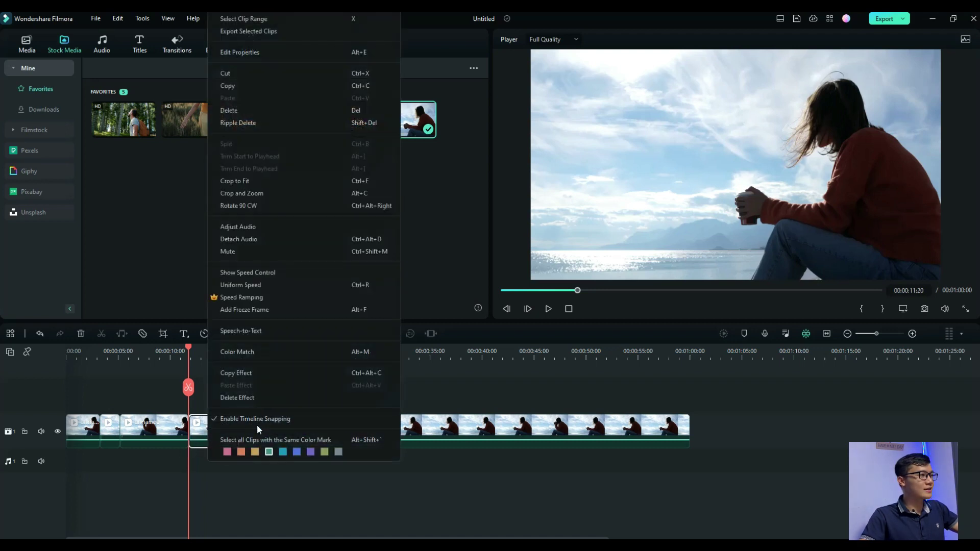
pyautogui.click(247, 192)
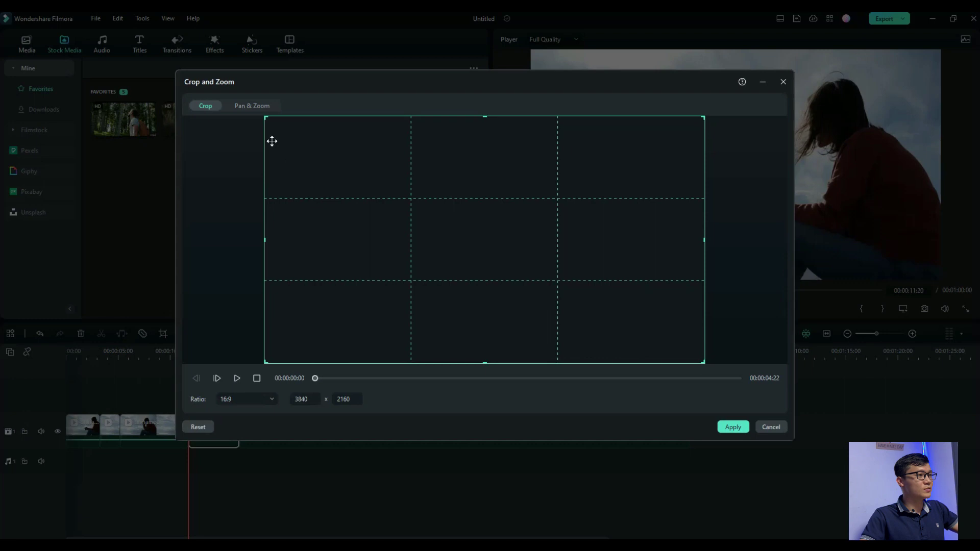
pyautogui.click(258, 106)
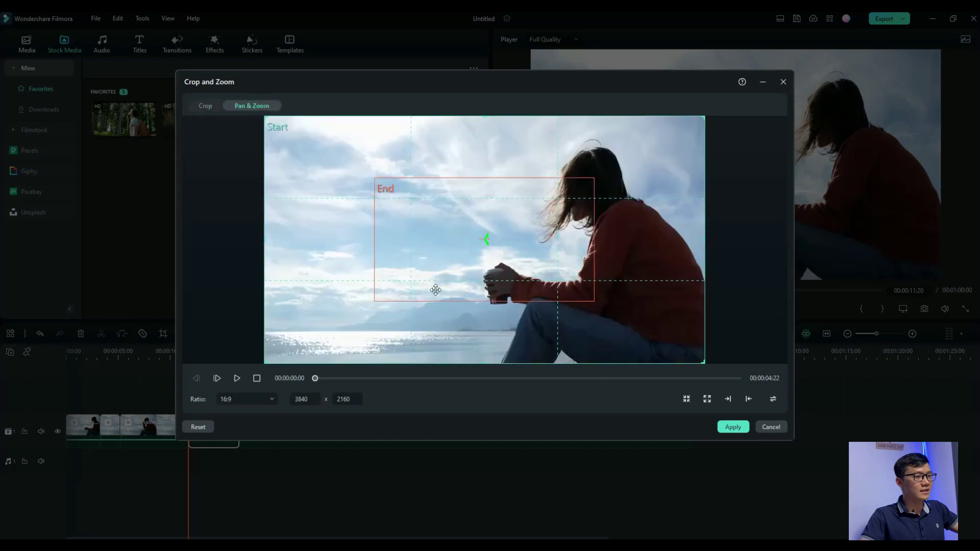
pyautogui.click(728, 399)
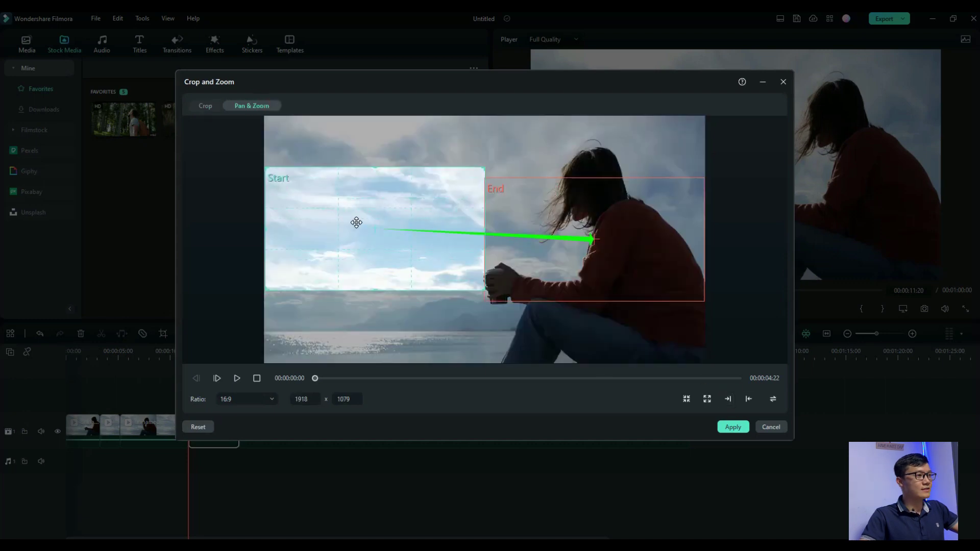
pyautogui.moveTo(356, 223); pyautogui.dragTo(356, 263)
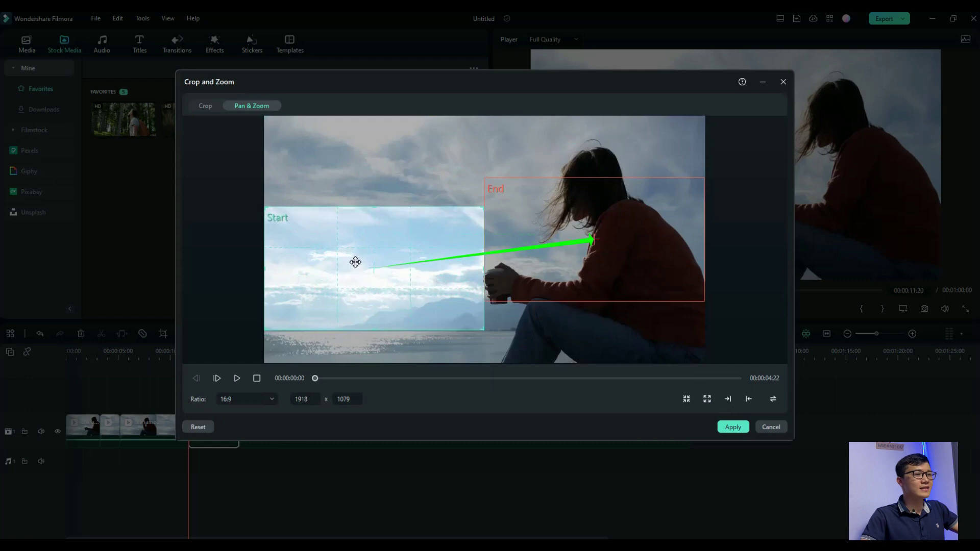
pyautogui.click(748, 398)
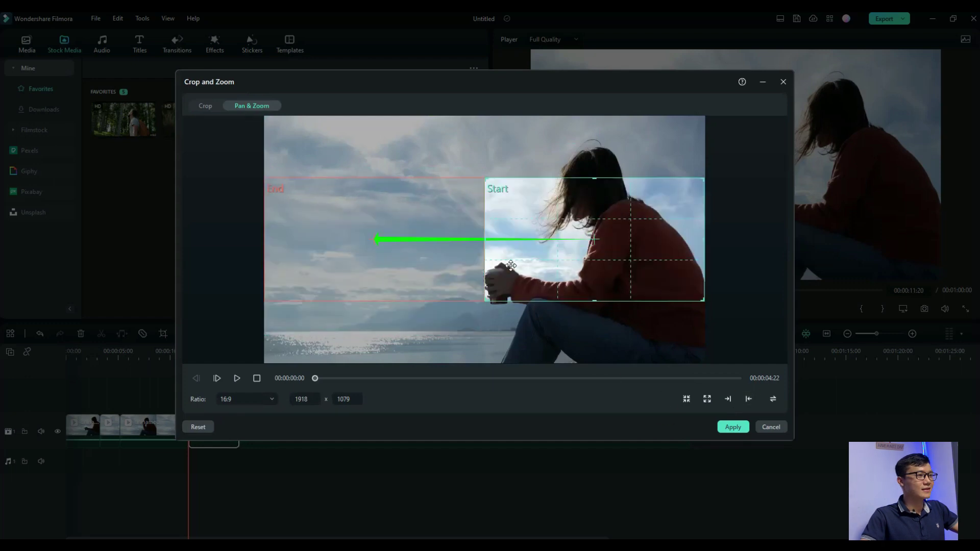
pyautogui.moveTo(511, 265); pyautogui.dragTo(512, 273)
pyautogui.moveTo(365, 240); pyautogui.dragTo(366, 279)
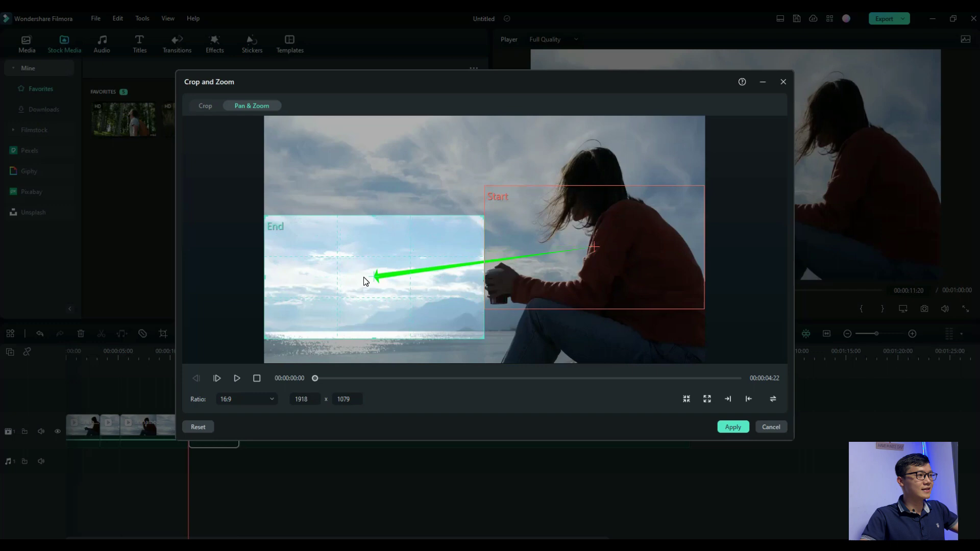
# Enlarge the Start frame over the woman, nudge the End frame, preview, and apply.
pyautogui.click(236, 378)
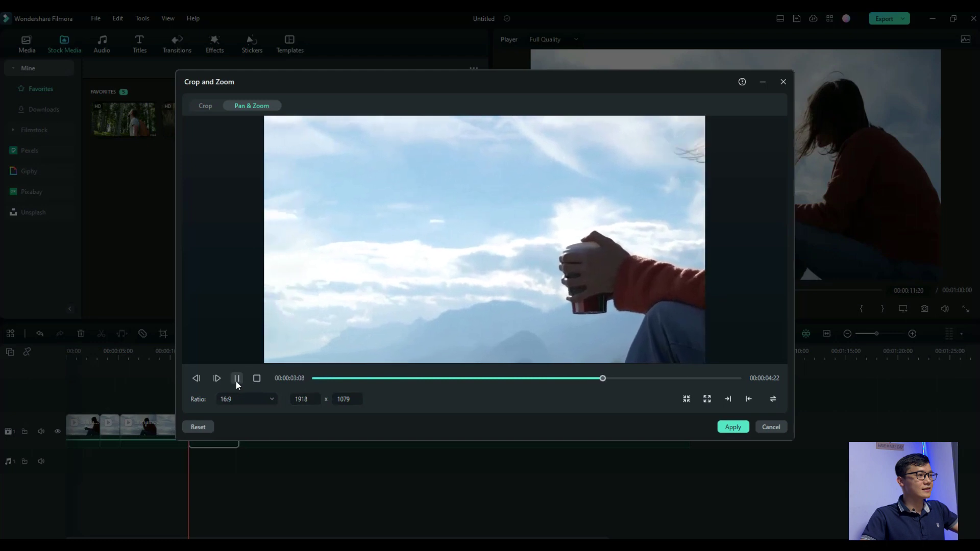
pyautogui.click(258, 378)
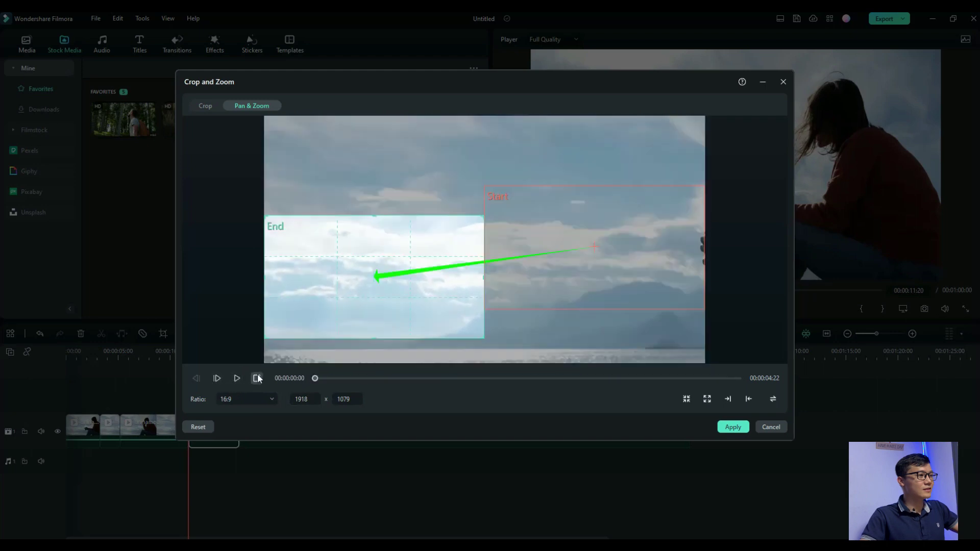
pyautogui.click(510, 198)
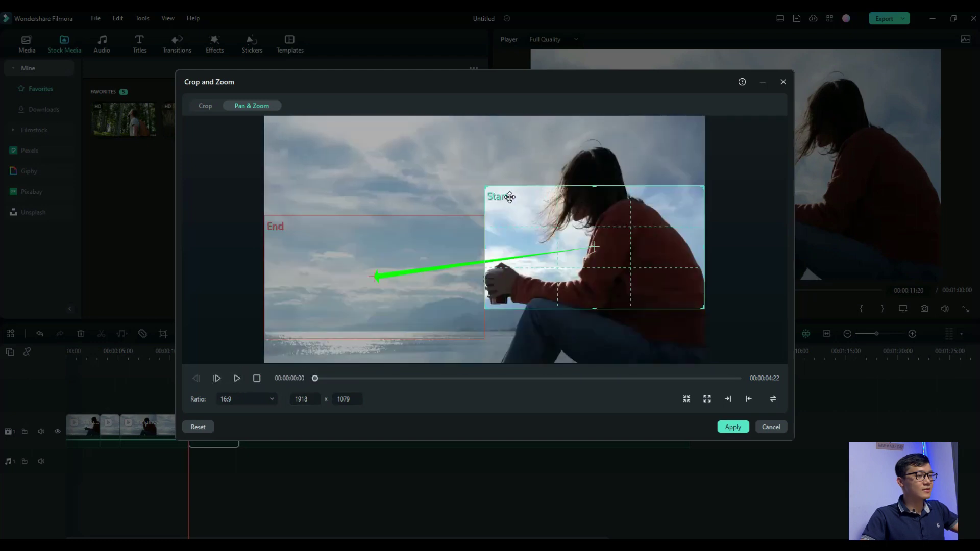
pyautogui.moveTo(485, 188)
pyautogui.mouseDown()
pyautogui.moveTo(394, 155)
pyautogui.moveTo(415, 146)
pyautogui.mouseUp()
pyautogui.click(352, 279)
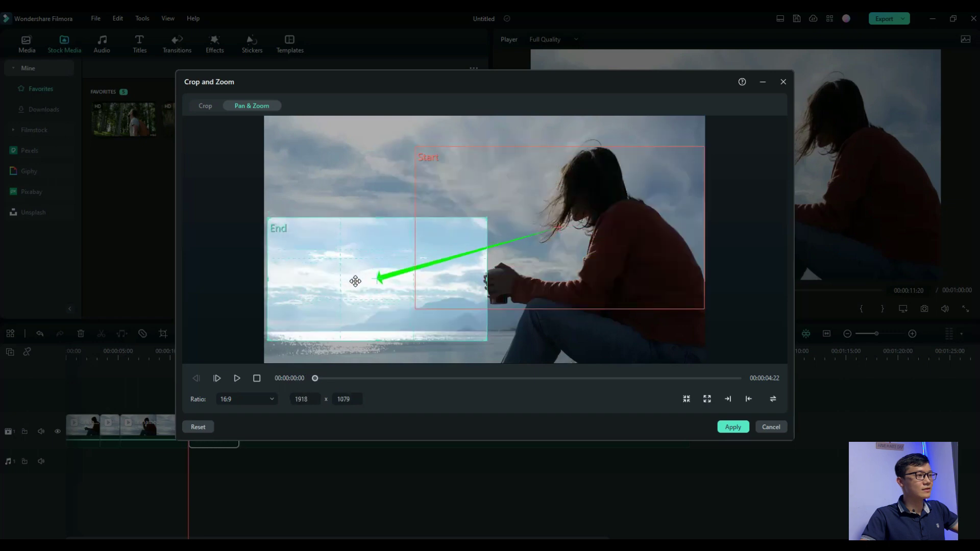
pyautogui.moveTo(354, 280); pyautogui.dragTo(354, 284)
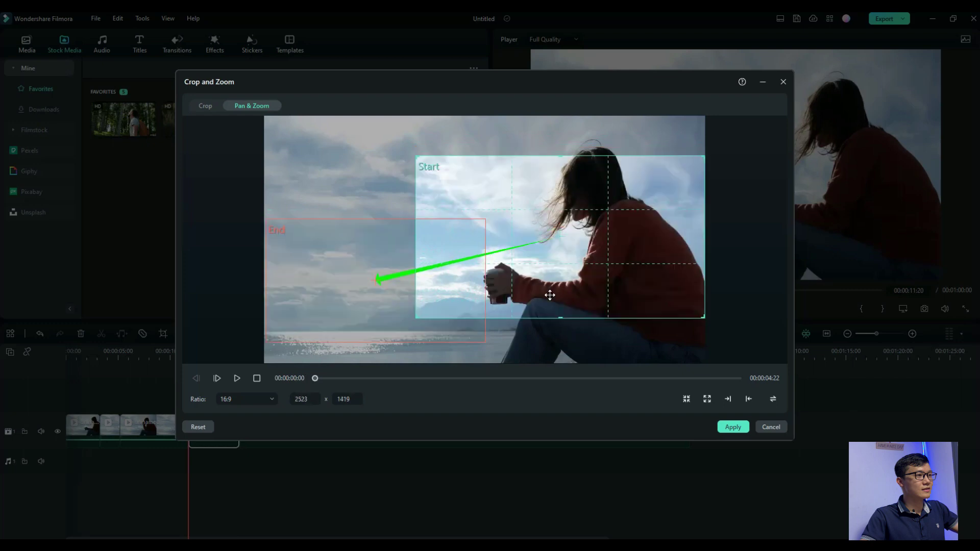
pyautogui.moveTo(447, 197)
pyautogui.mouseDown()
pyautogui.moveTo(447, 177)
pyautogui.moveTo(409, 124)
pyautogui.mouseUp()
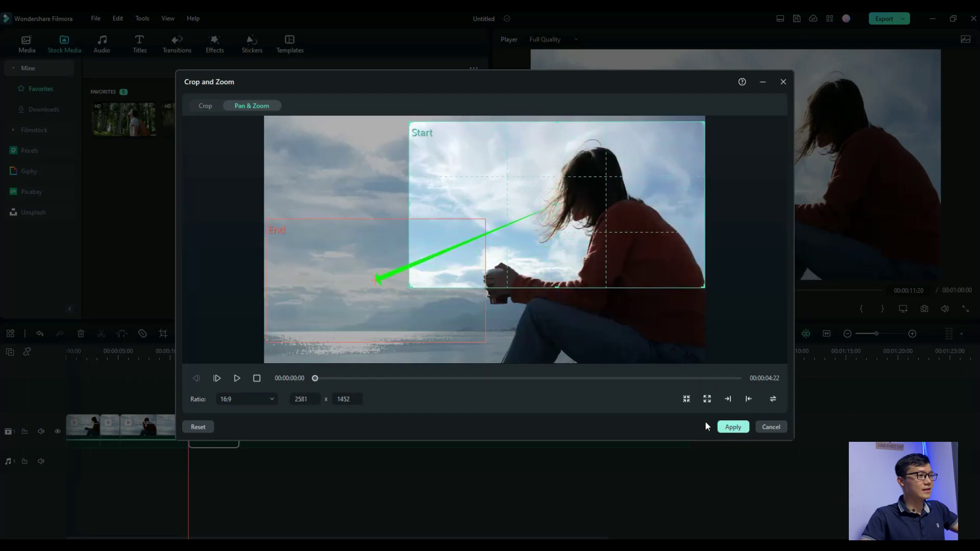
pyautogui.click(242, 378)
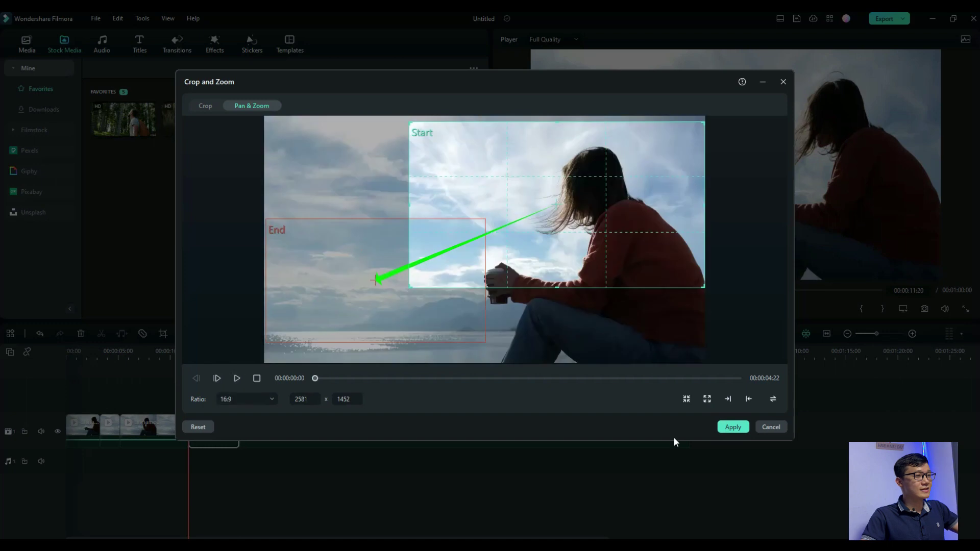
pyautogui.click(734, 427)
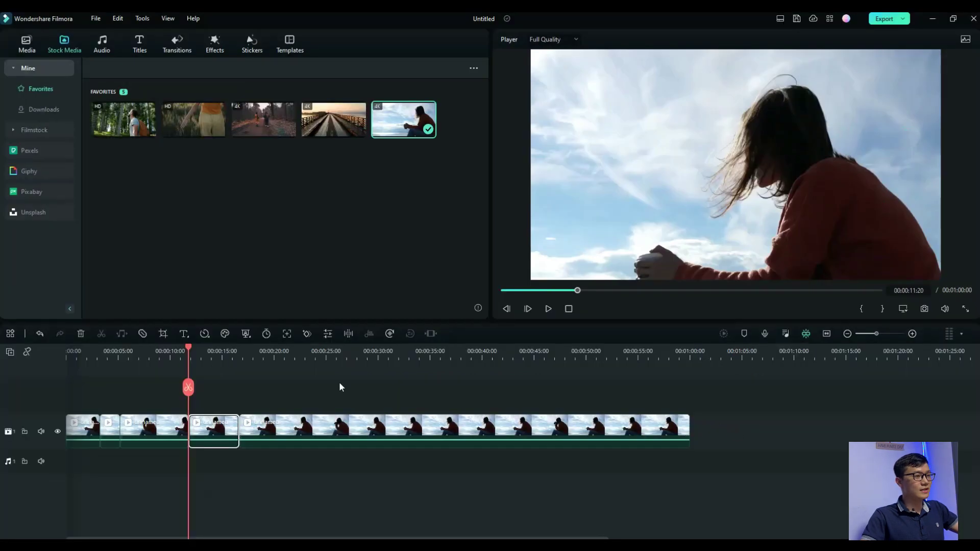
# Review playback, then cut the clip at about 21 and 32 seconds.
pyautogui.click(547, 309)
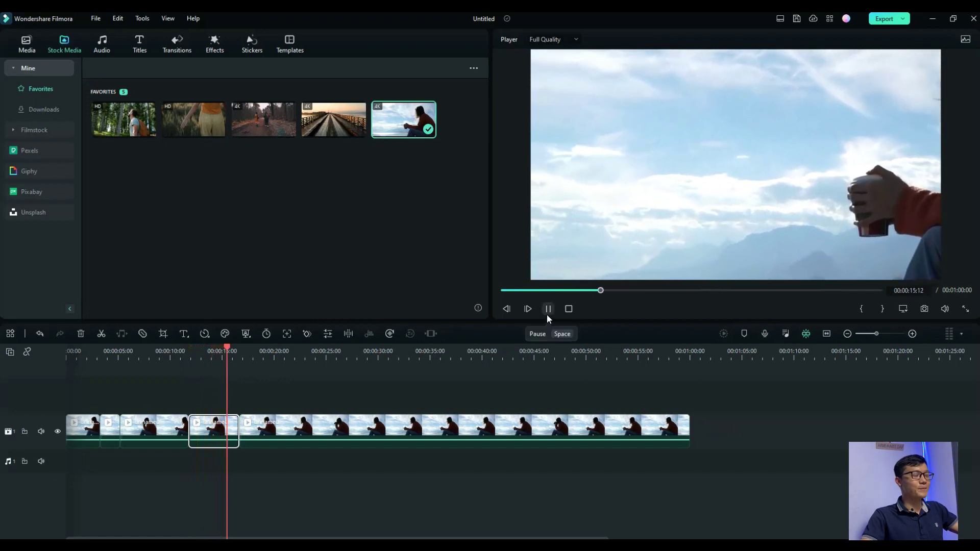
pyautogui.click(548, 309)
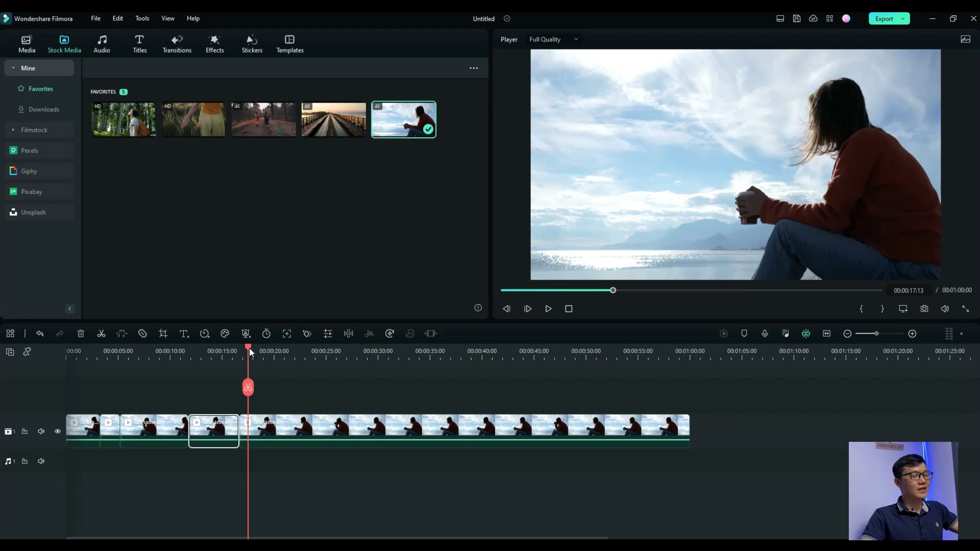
pyautogui.moveTo(303, 360); pyautogui.dragTo(284, 360)
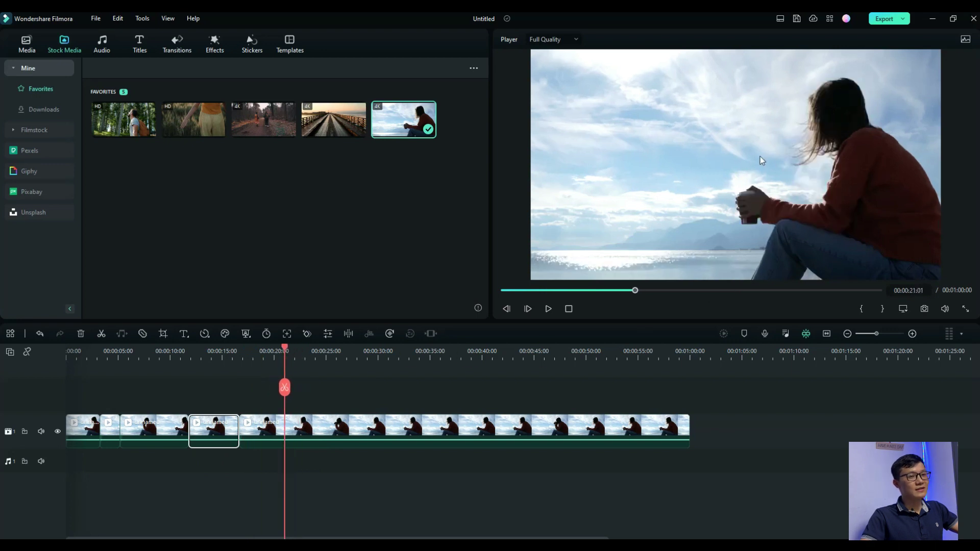
pyautogui.click(284, 389)
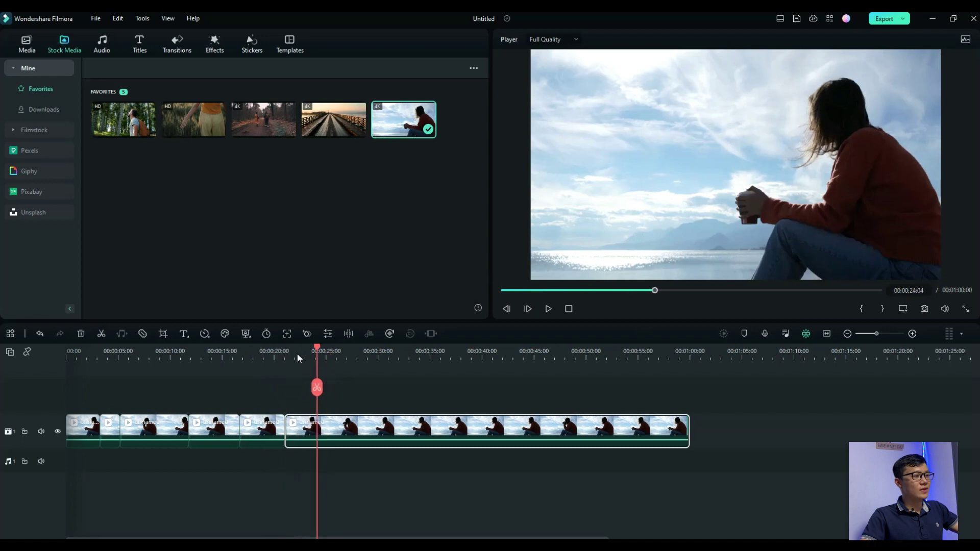
pyautogui.click(407, 389)
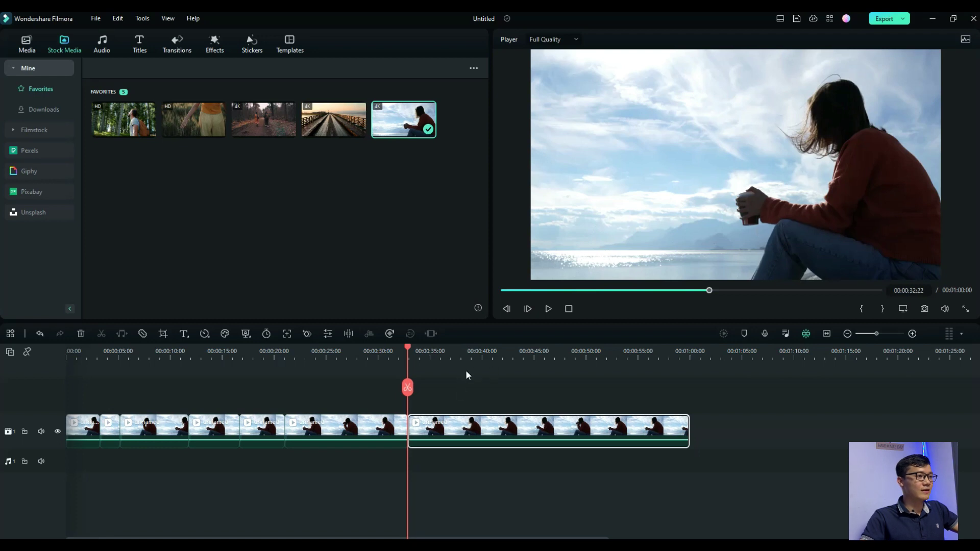
# Select the 21–32 second chunk and open its Crop and Zoom settings.
pyautogui.rightClick(476, 428)
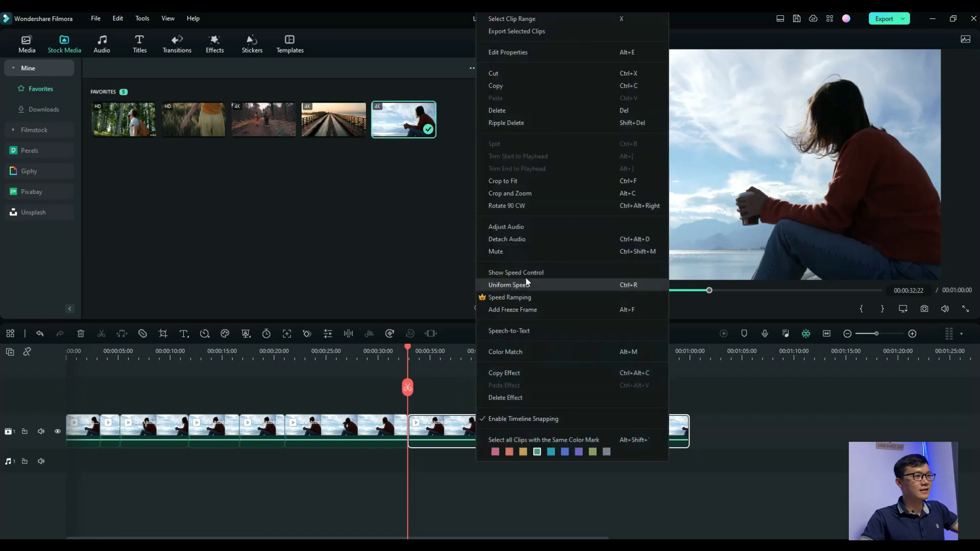
pyautogui.click(531, 192)
pyautogui.click(770, 427)
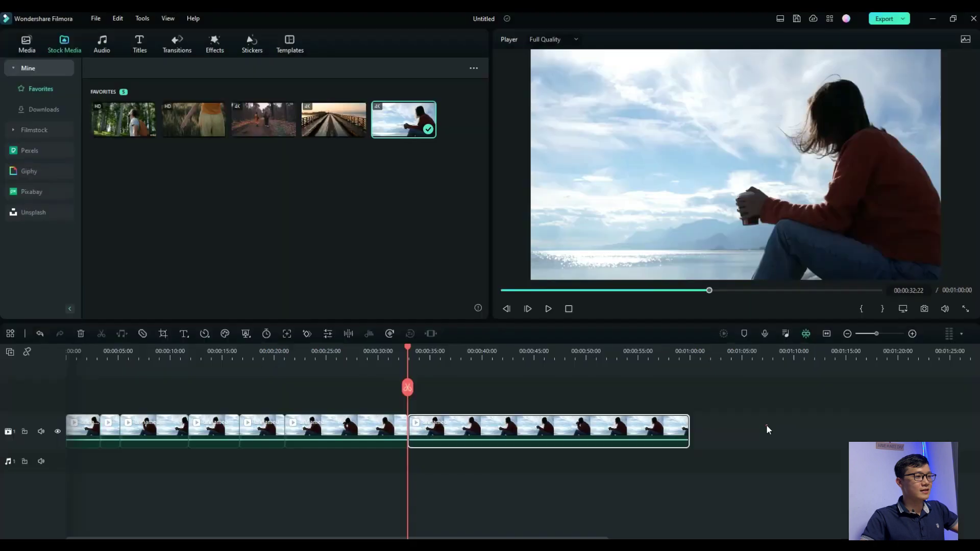
pyautogui.rightClick(501, 438)
pyautogui.click(314, 429)
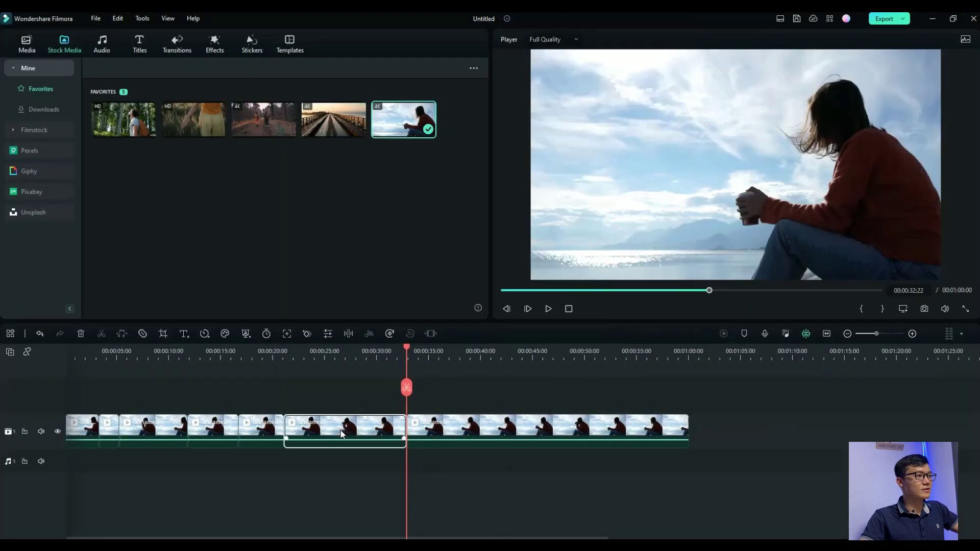
pyautogui.rightClick(337, 429)
pyautogui.click(388, 194)
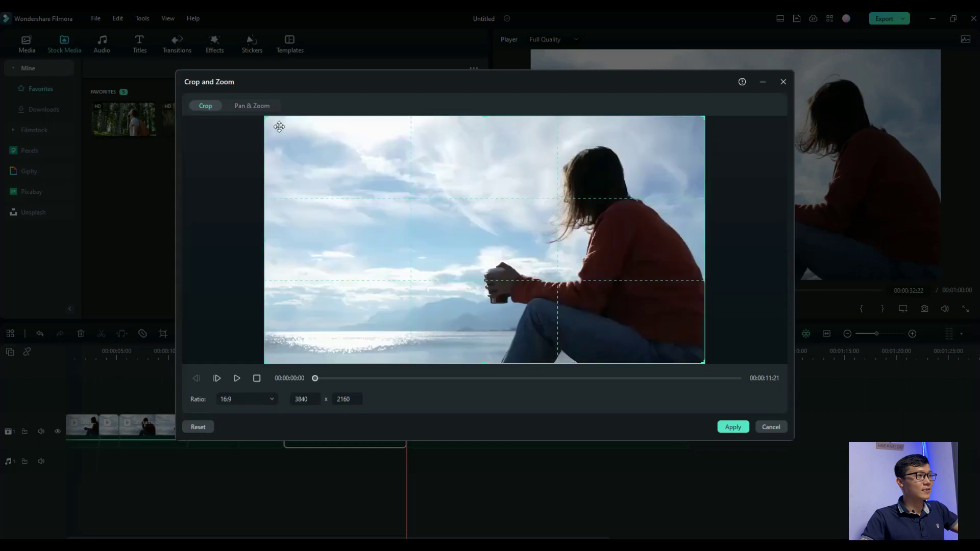
# Set Pan & Zoom to end at full frame and start on a 2706 × 1522 frame around the woman, then preview it.
pyautogui.click(262, 110)
pyautogui.click(486, 269)
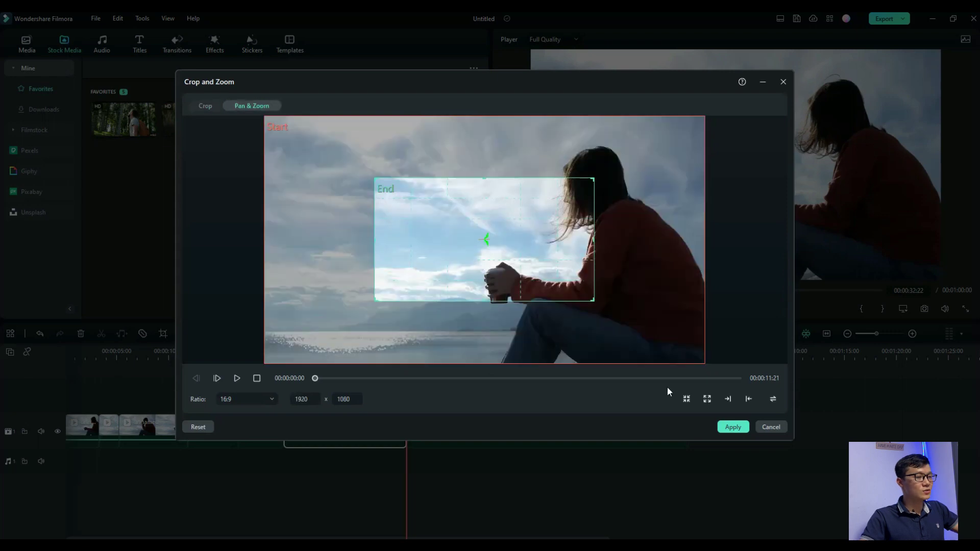
pyautogui.click(707, 399)
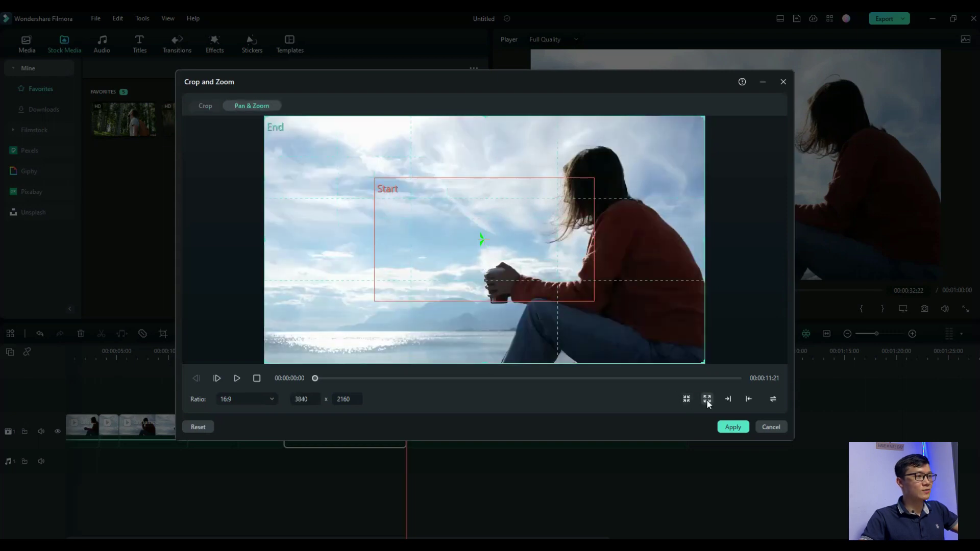
pyautogui.click(521, 234)
pyautogui.moveTo(521, 234)
pyautogui.mouseDown()
pyautogui.moveTo(622, 195)
pyautogui.moveTo(626, 169)
pyautogui.mouseUp()
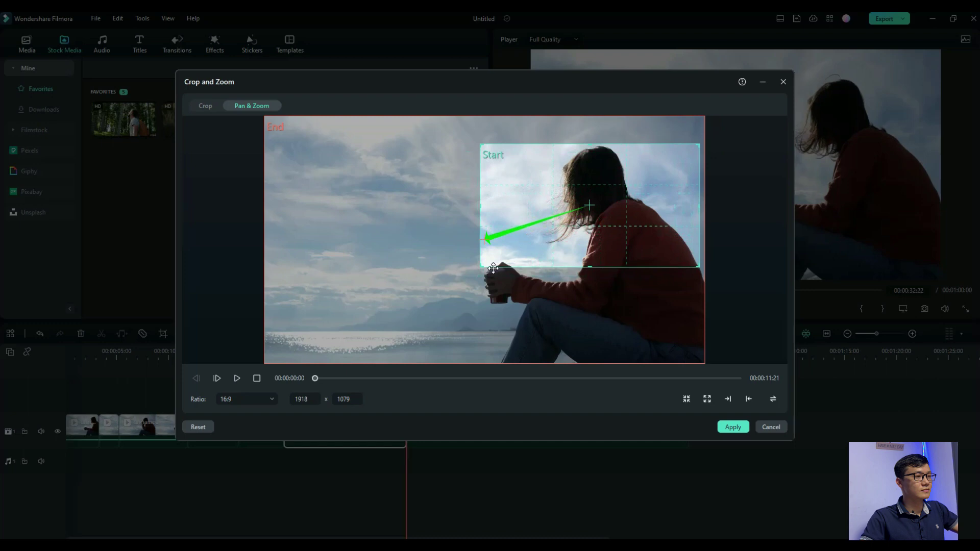
pyautogui.moveTo(487, 269); pyautogui.dragTo(391, 316)
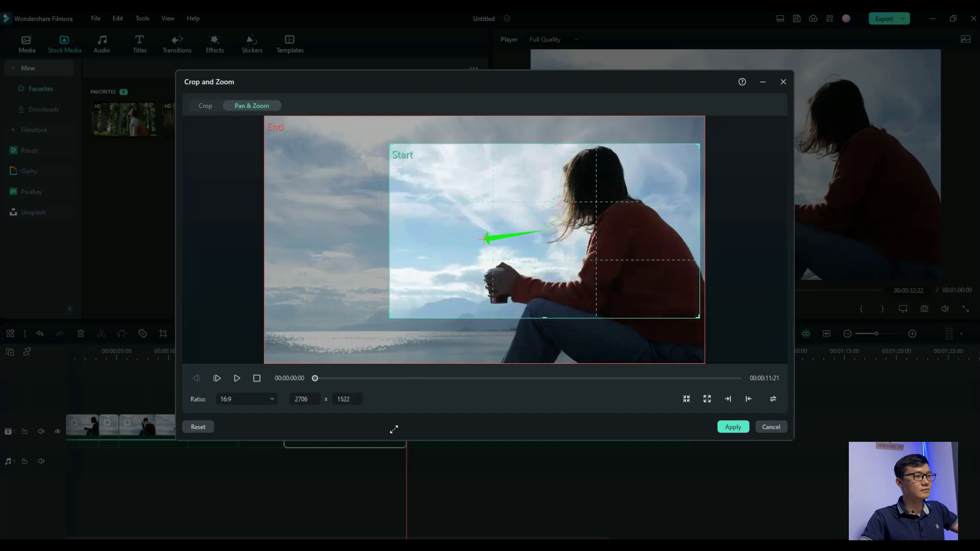
pyautogui.moveTo(572, 327)
pyautogui.mouseDown()
pyautogui.moveTo(630, 304)
pyautogui.moveTo(646, 252)
pyautogui.mouseUp()
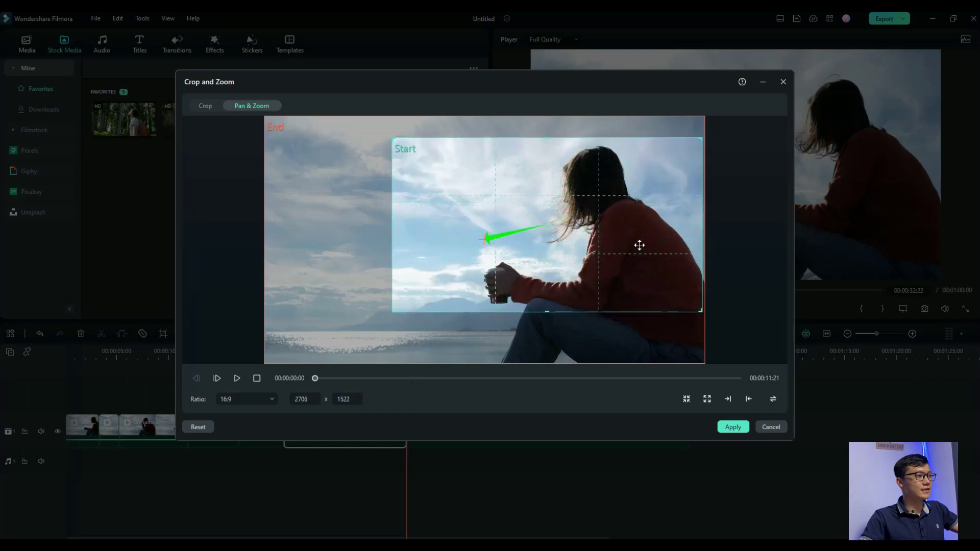
pyautogui.click(236, 377)
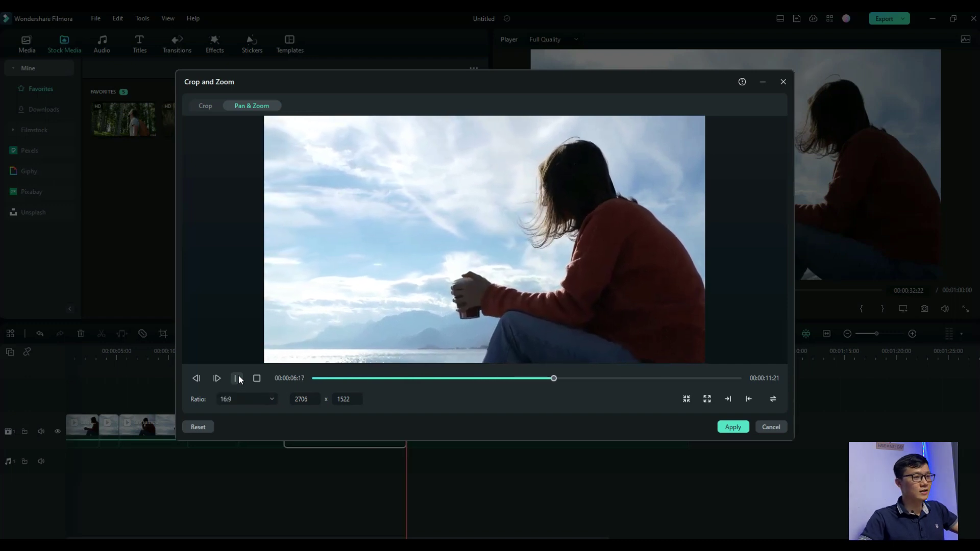
pyautogui.click(732, 427)
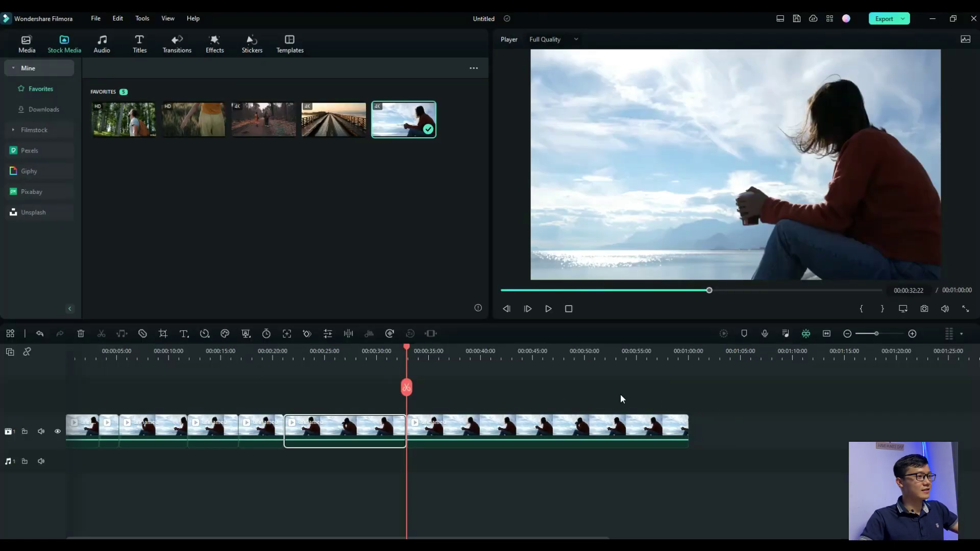
pyautogui.moveTo(406, 351); pyautogui.dragTo(67, 360)
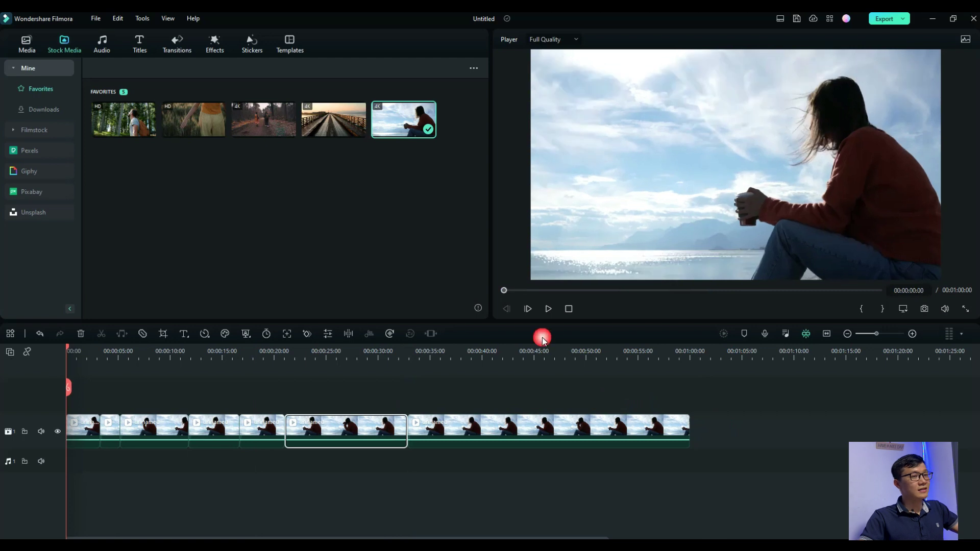
pyautogui.click(548, 309)
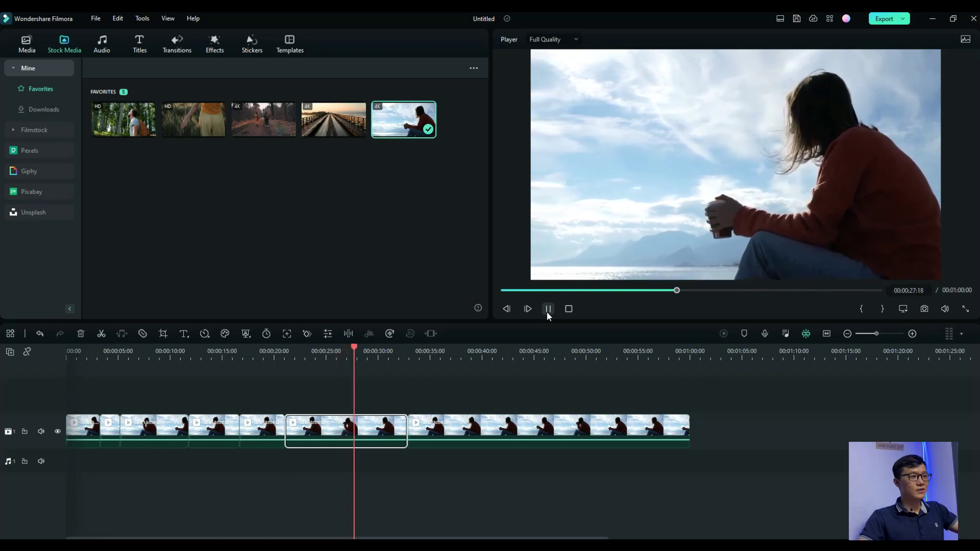
pyautogui.click(547, 310)
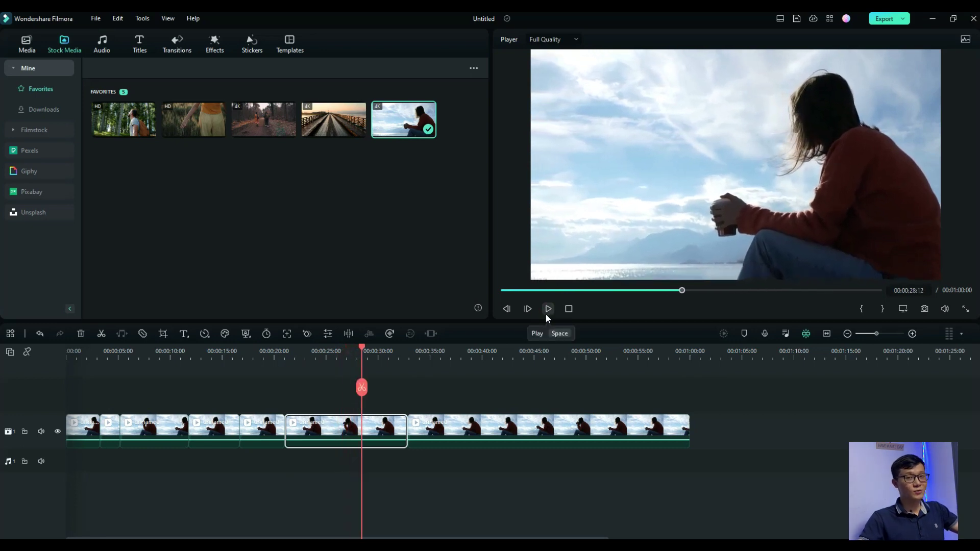